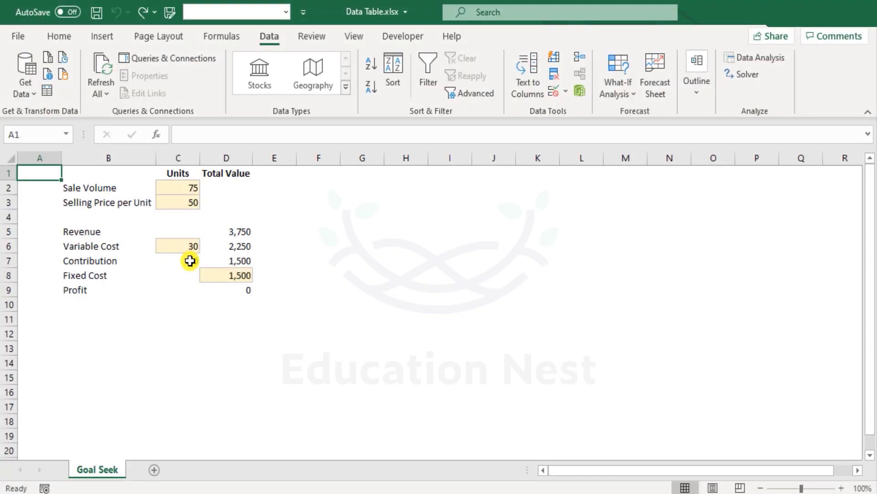
# Glance at the What-If Analysis tools, then open the Format as Table style gallery
pyautogui.click(615, 87)
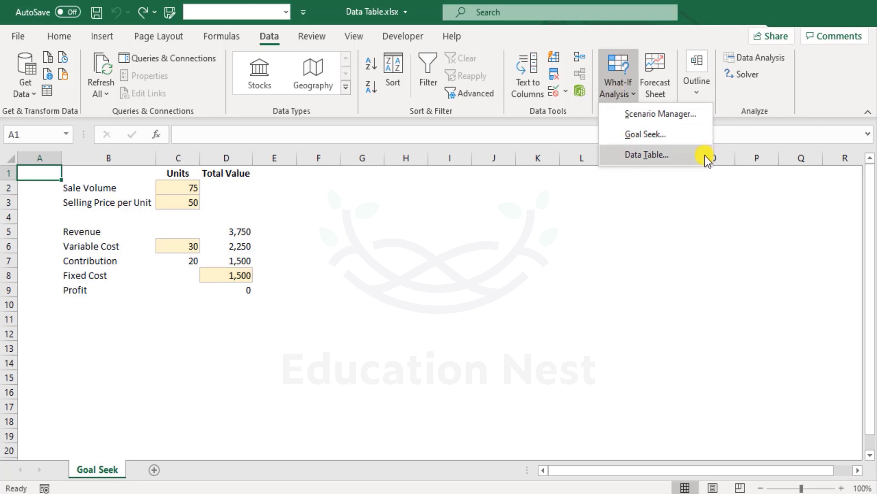
pyautogui.click(405, 287)
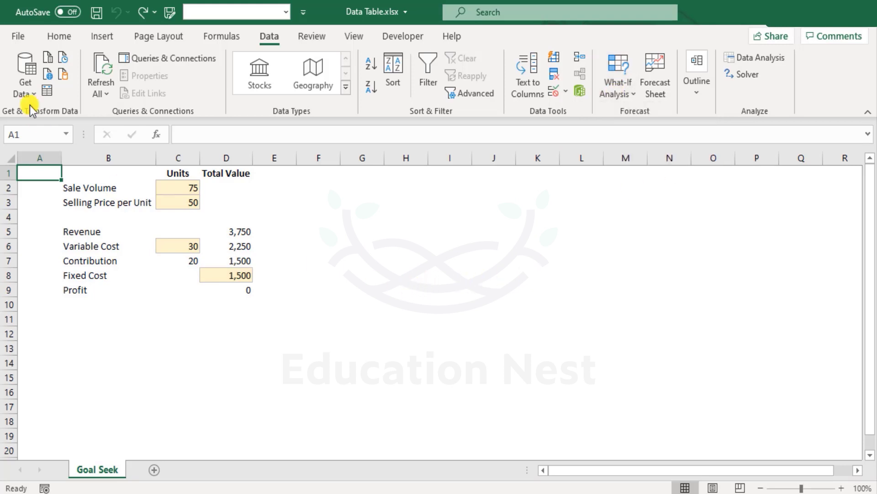
pyautogui.click(64, 37)
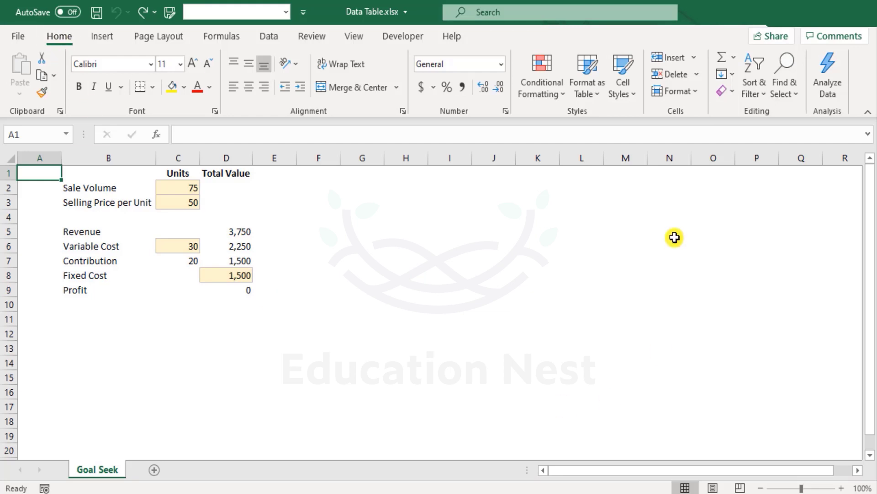
pyautogui.click(598, 101)
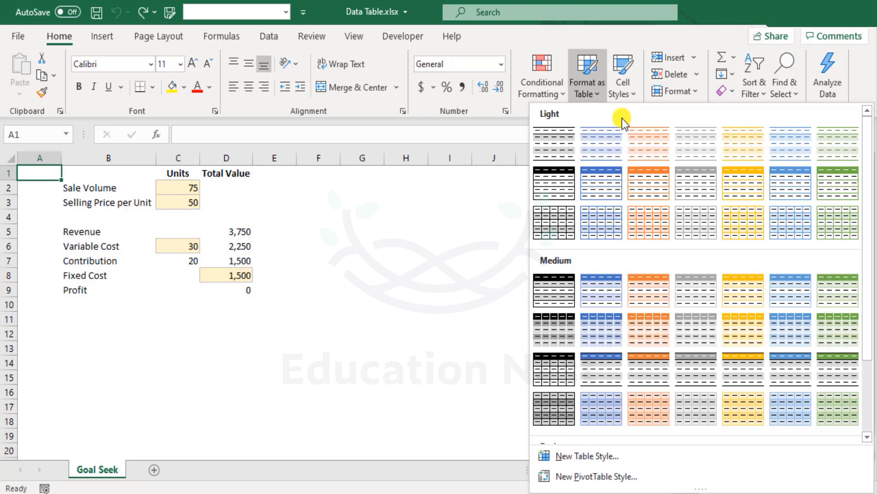
# Close the style gallery, then view and dismiss the What-If Analysis options on the Data tab
pyautogui.click(268, 40)
pyautogui.click(268, 41)
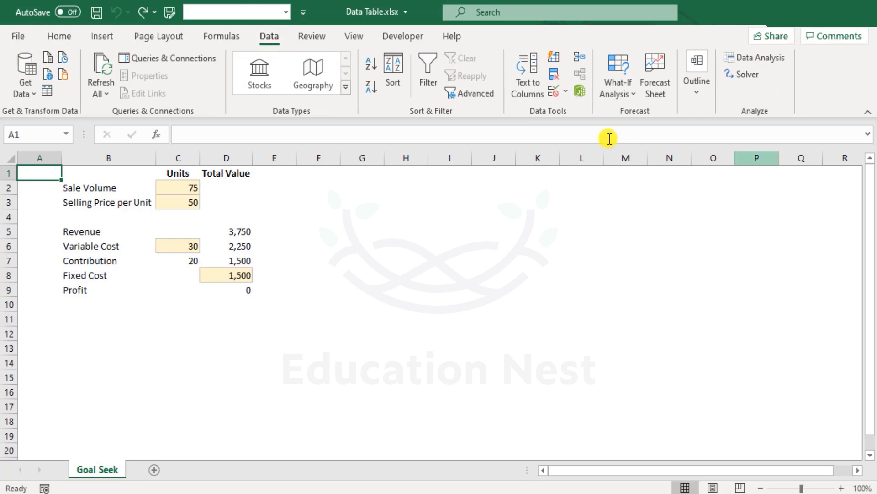
pyautogui.click(622, 96)
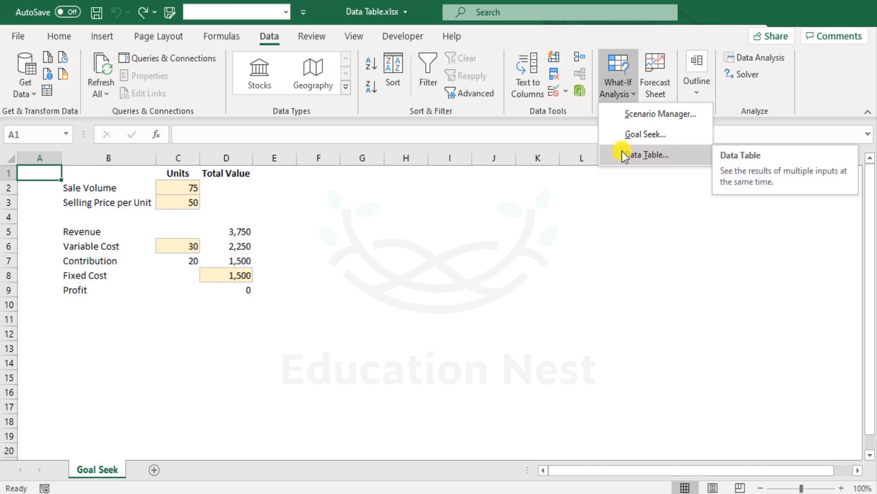
pyautogui.click(226, 198)
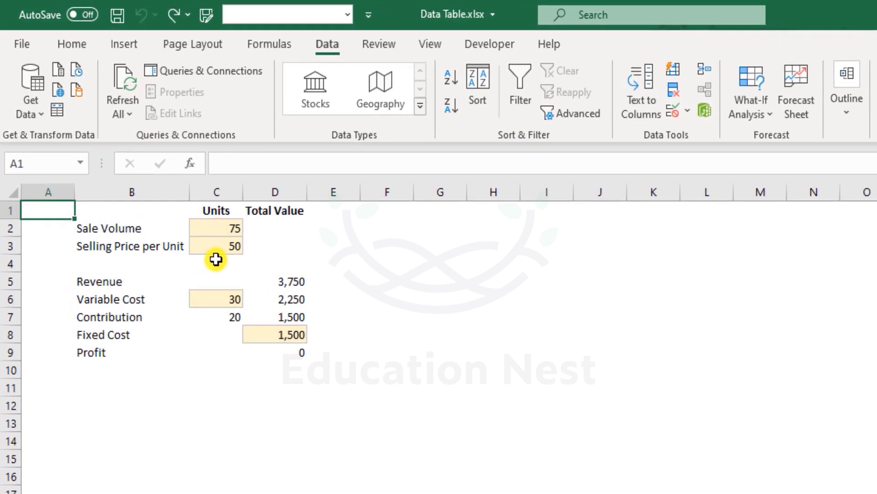
# Inspect the volume and price inputs C2:C3 and the profit formula in D9, then select B11
pyautogui.click(205, 228)
pyautogui.moveTo(207, 241); pyautogui.dragTo(209, 249)
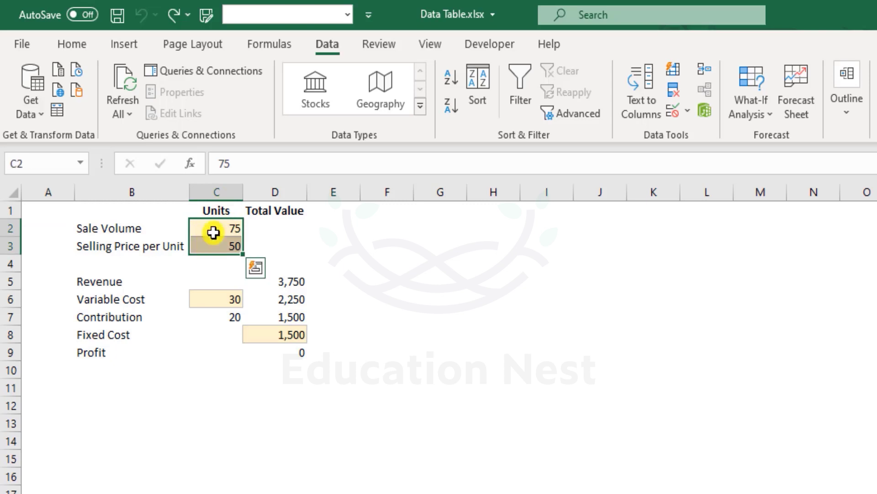
pyautogui.click(287, 352)
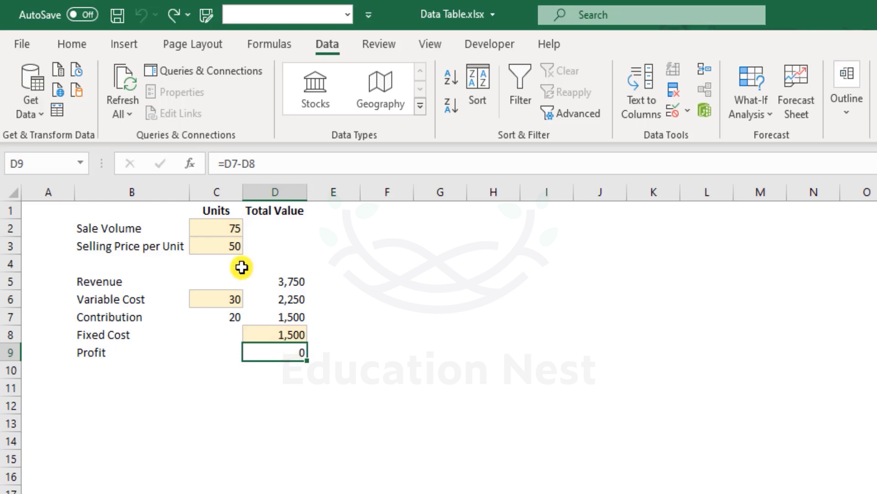
pyautogui.moveTo(217, 227); pyautogui.dragTo(217, 245)
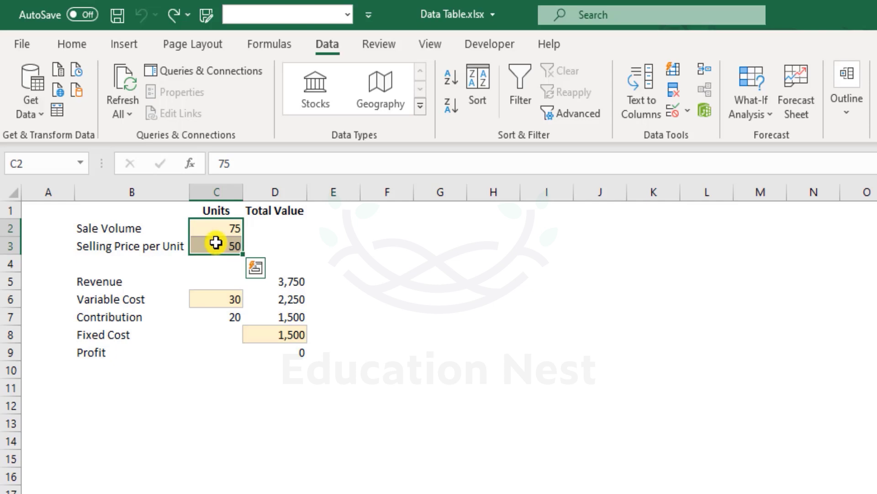
pyautogui.click(135, 387)
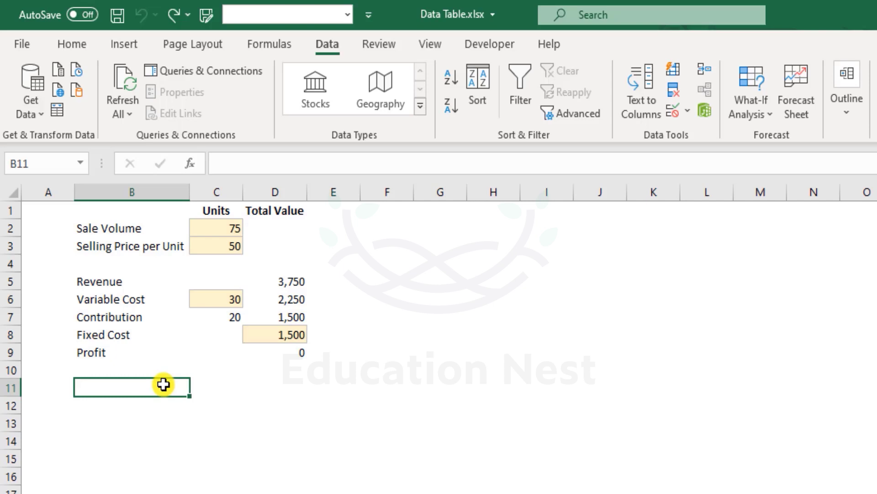
# Change the selling price in C3 to 60 and check D9's profit of 750
pyautogui.click(221, 247)
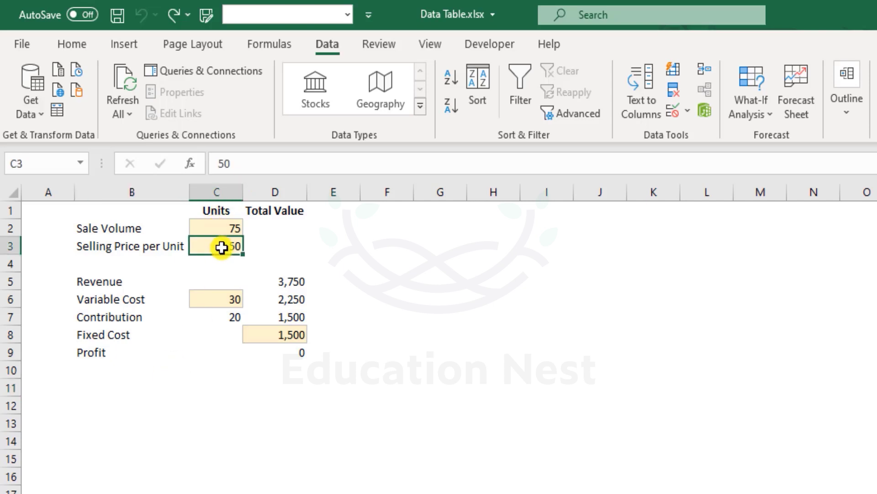
pyautogui.write('60')
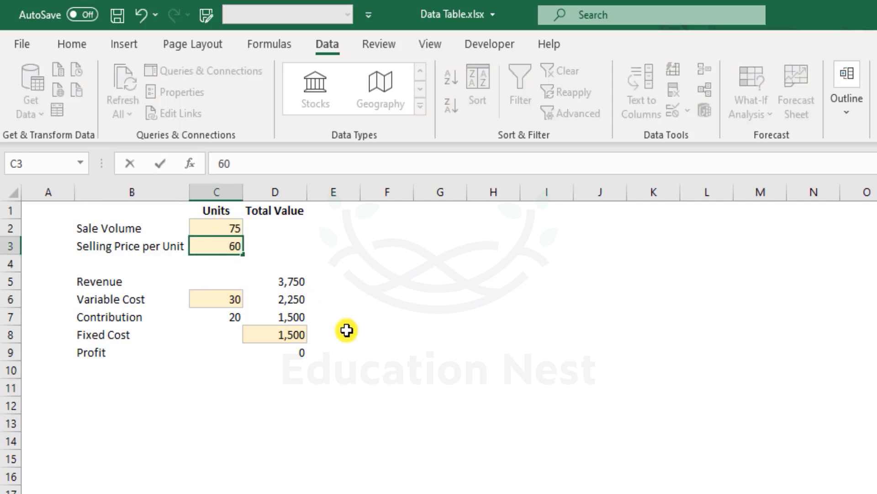
pyautogui.press('Return')
pyautogui.click(298, 353)
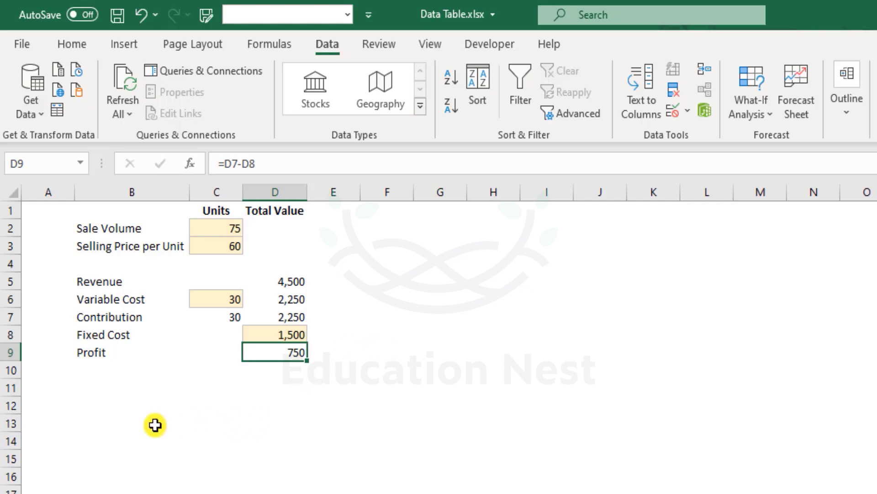
# Enter selling prices 40, 45, 50, 55, 60 and 65 down B12:B17
pyautogui.click(120, 406)
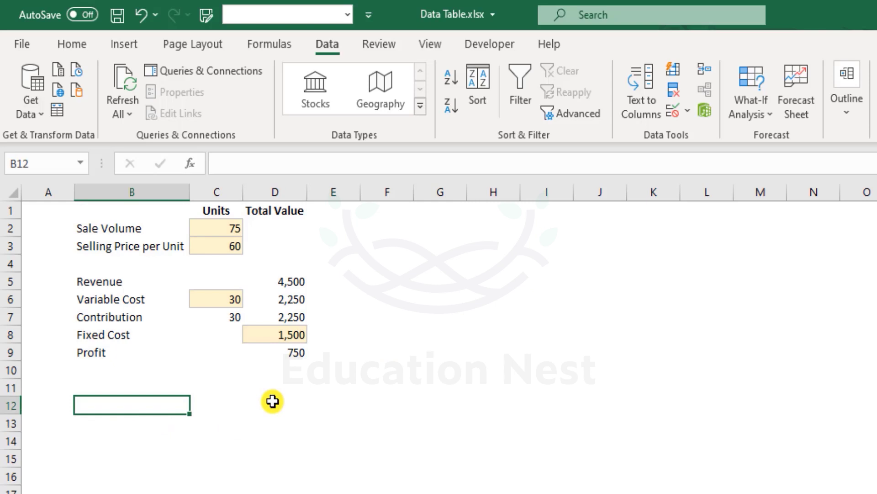
pyautogui.write('40')
pyautogui.press('Return')
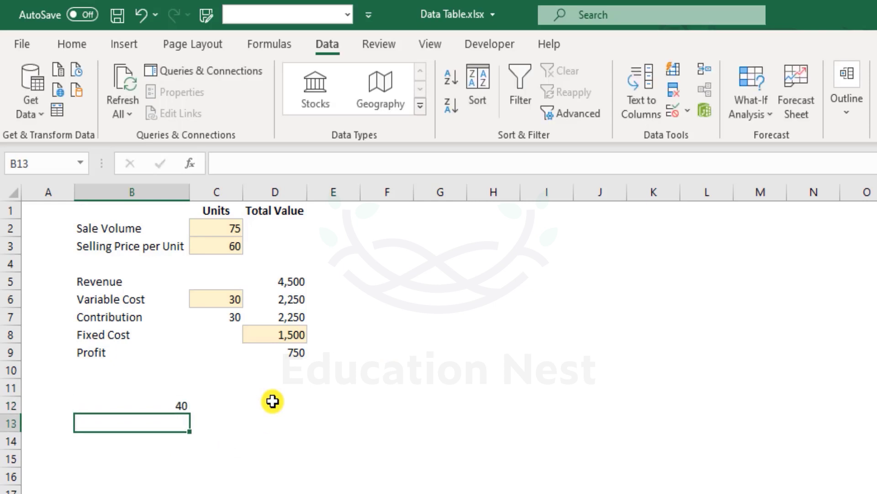
pyautogui.write('45')
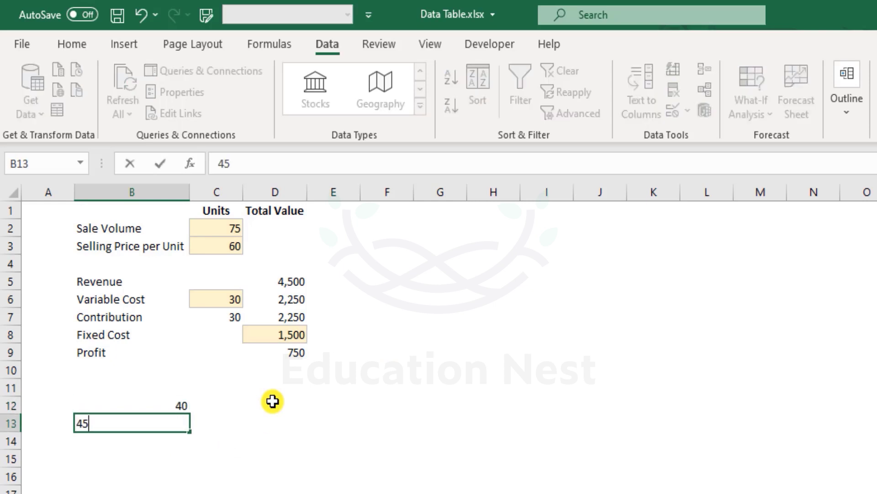
pyautogui.press('Return')
pyautogui.write('50')
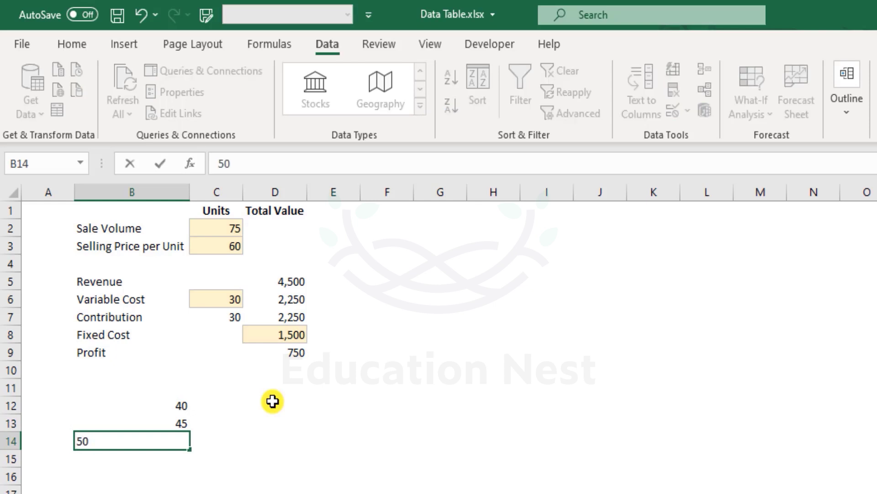
pyautogui.press('Return')
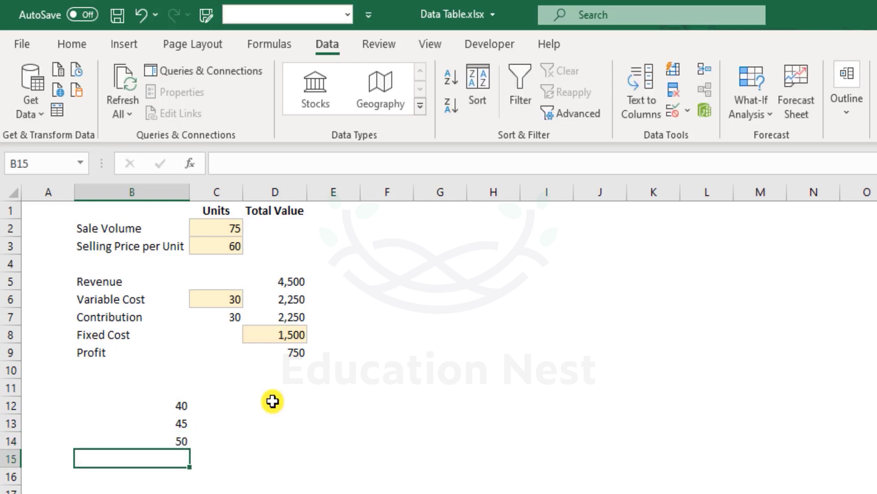
pyautogui.write('55')
pyautogui.press('Return')
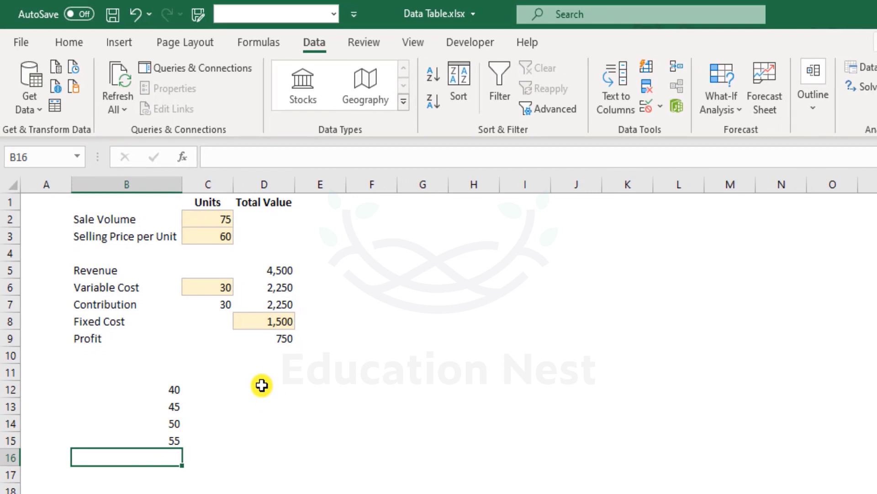
pyautogui.write('60')
pyautogui.press('Return')
pyautogui.write('65')
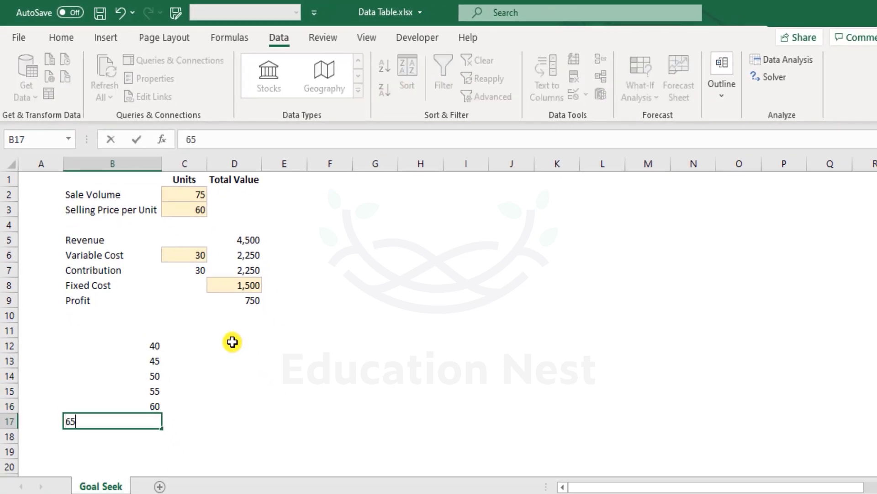
pyautogui.press('Return')
# Add the headings 'Selling Prices' in B11 and 'Profit' in C11
pyautogui.hotkey('ctrl', 'Up')
pyautogui.hotkey('ctrl', 'Up')
pyautogui.press('Up')
pyautogui.write('Selling Pr')
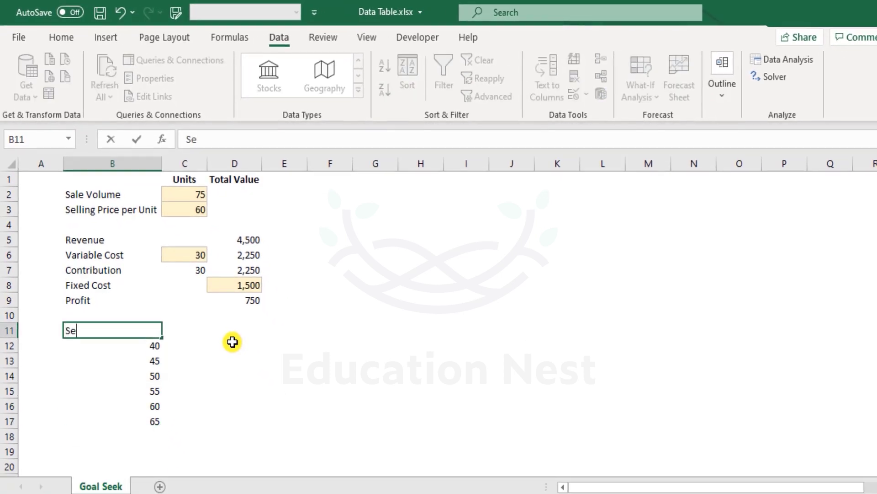
pyautogui.write('ice')
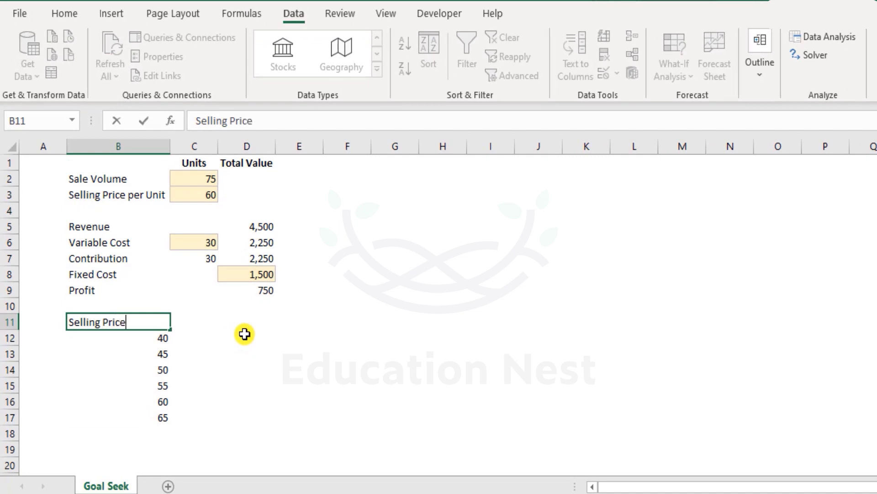
pyautogui.write('s')
pyautogui.press('Return')
pyautogui.press('Up')
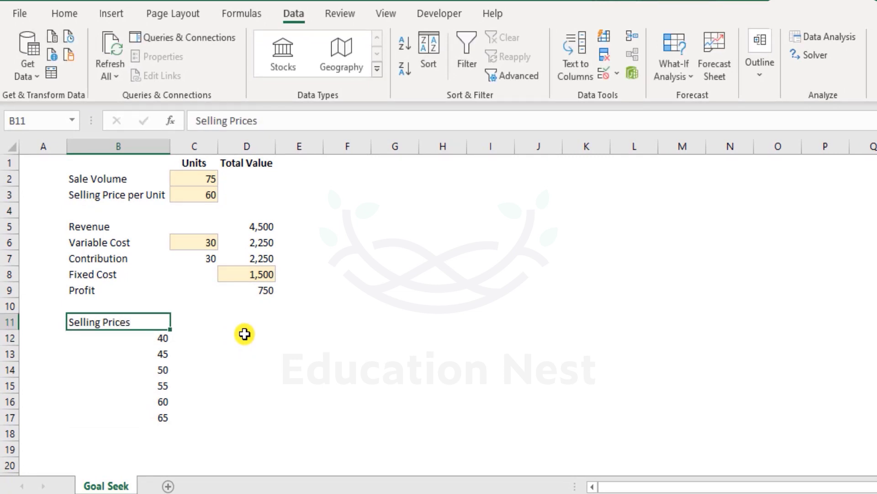
pyautogui.press('Right')
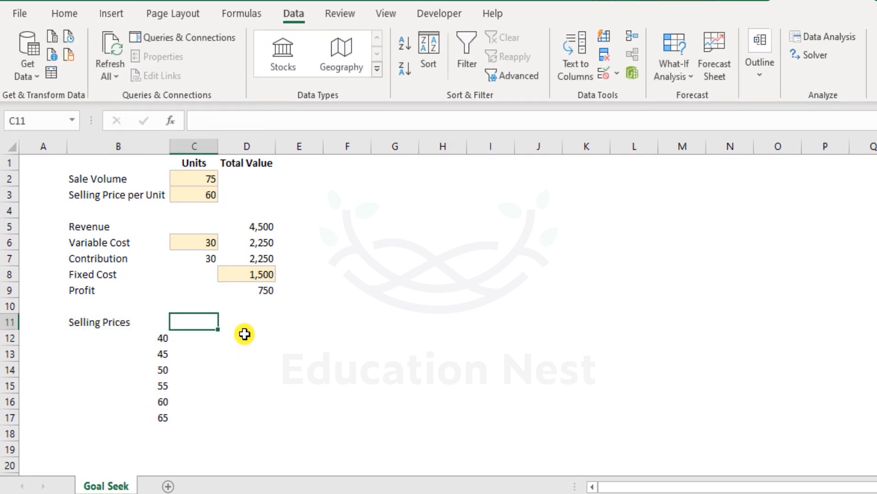
pyautogui.write('Profit')
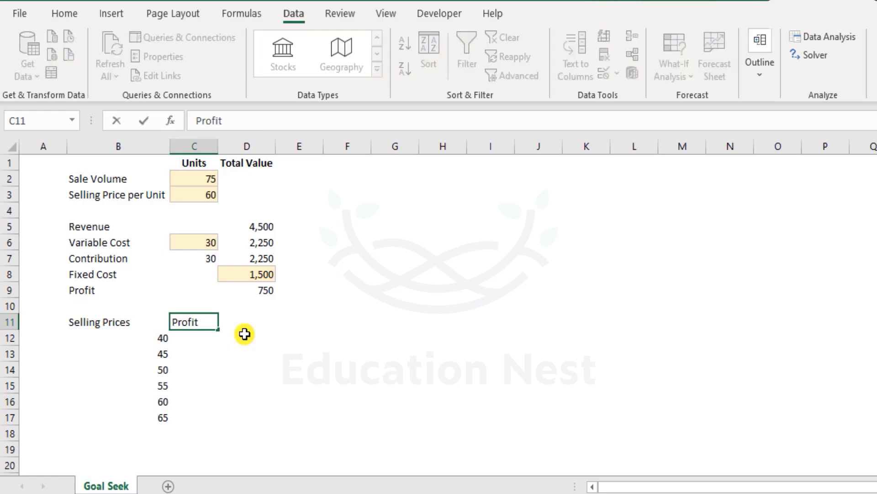
pyautogui.press('Return')
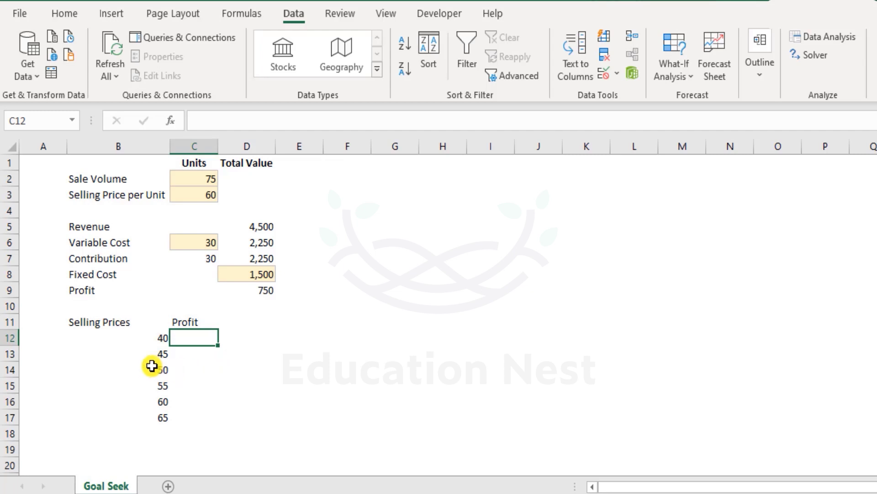
# Record profit 0 for price 50 and 750 for price 60 in the manual table
pyautogui.moveTo(152, 364); pyautogui.dragTo(200, 369)
pyautogui.click(199, 368)
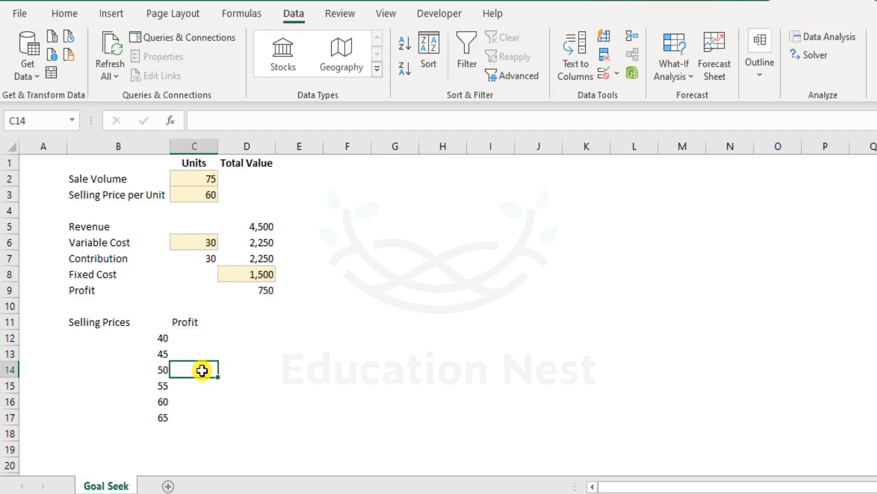
pyautogui.write('0')
pyautogui.press('Return')
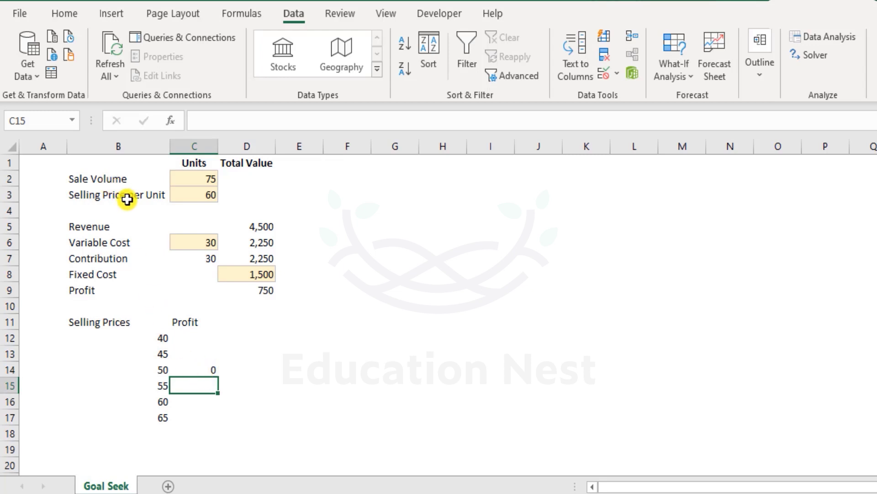
pyautogui.click(202, 189)
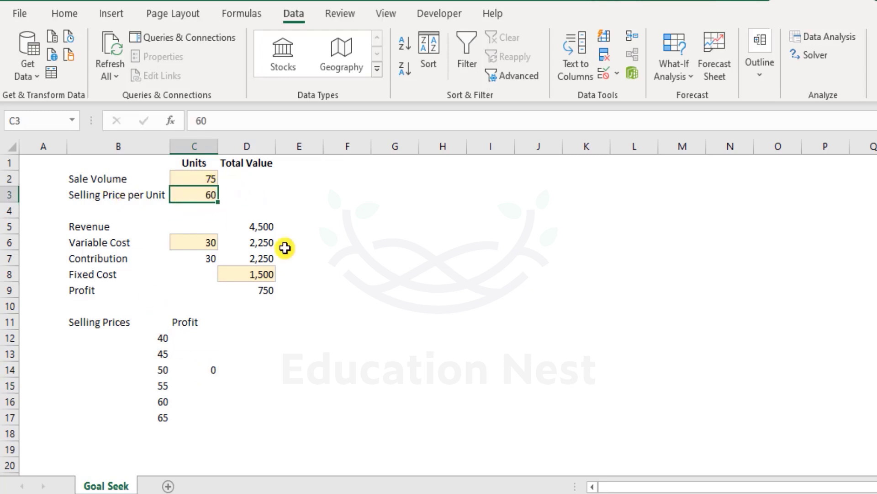
pyautogui.click(198, 401)
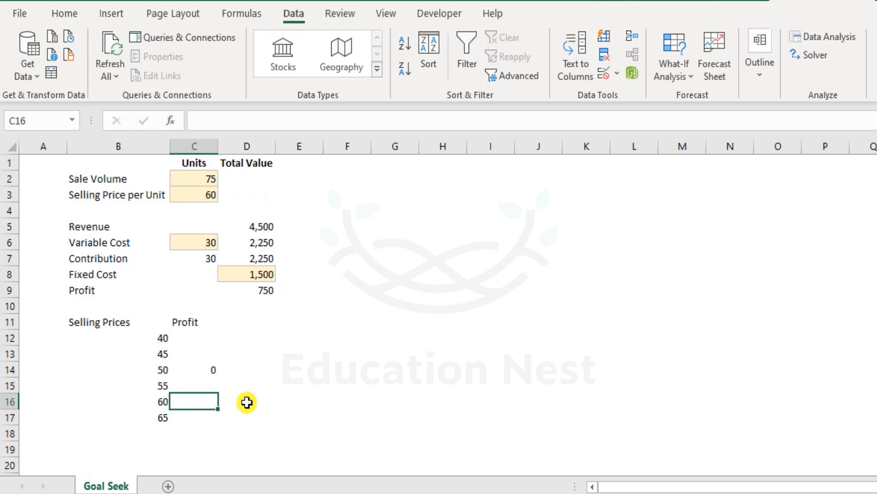
pyautogui.write('750')
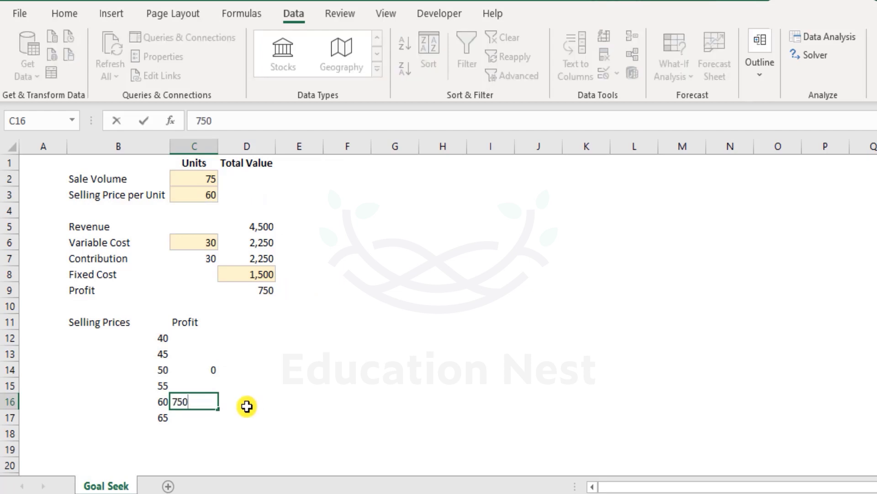
pyautogui.press('Return')
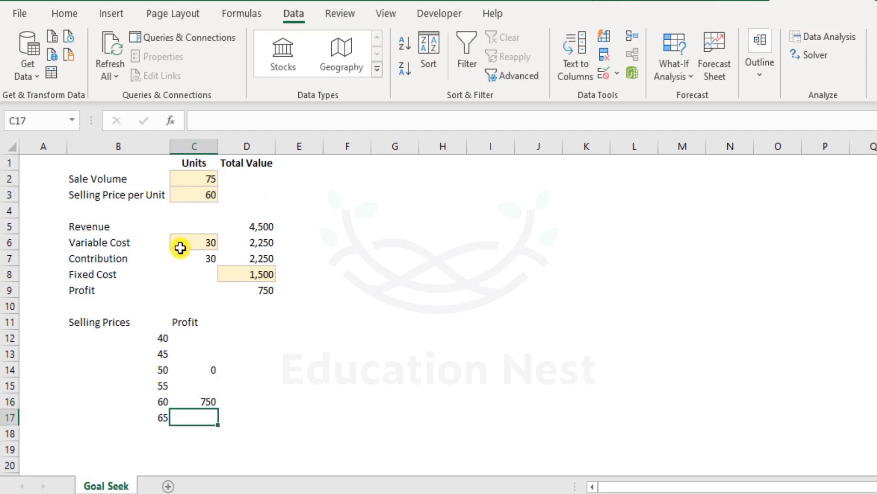
# Try prices 40 and 45 in C3, recording profits -750 and -375
pyautogui.click(199, 193)
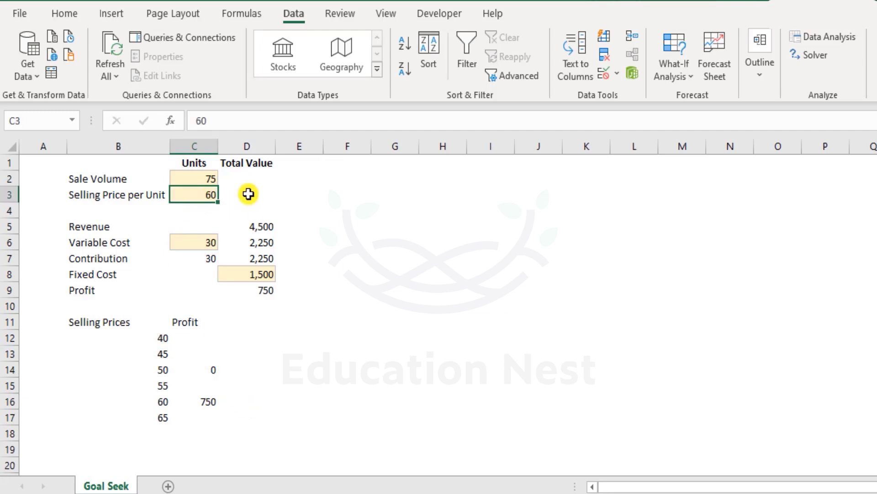
pyautogui.write('40')
pyautogui.press('Return')
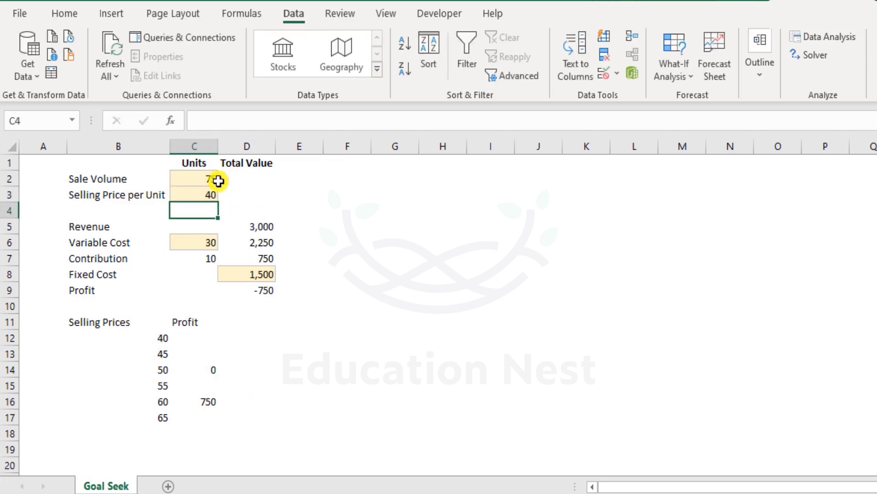
pyautogui.click(198, 338)
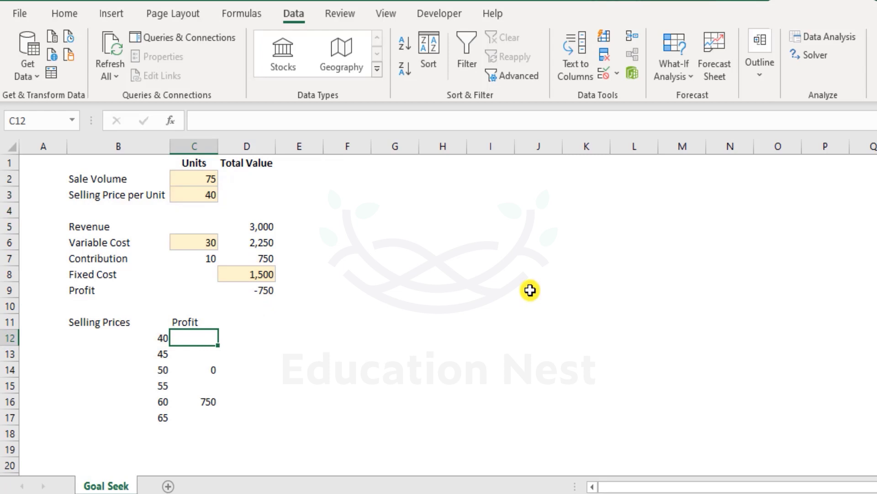
pyautogui.write('-750')
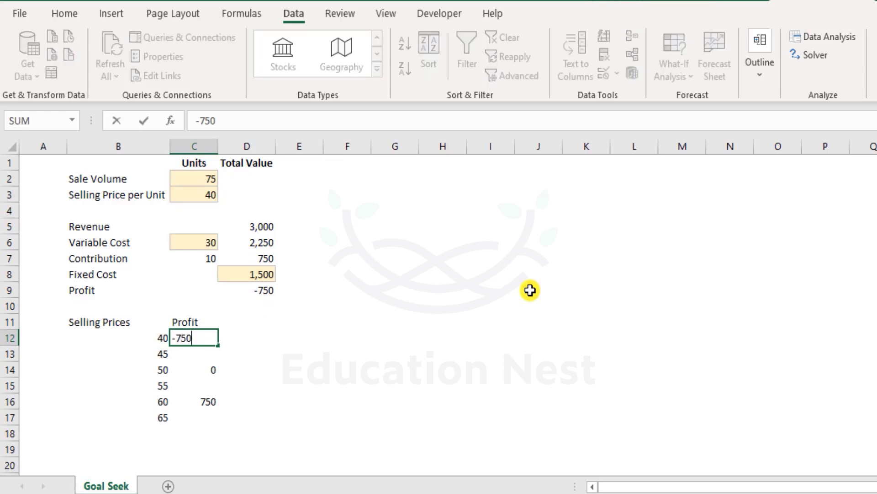
pyautogui.press('Return')
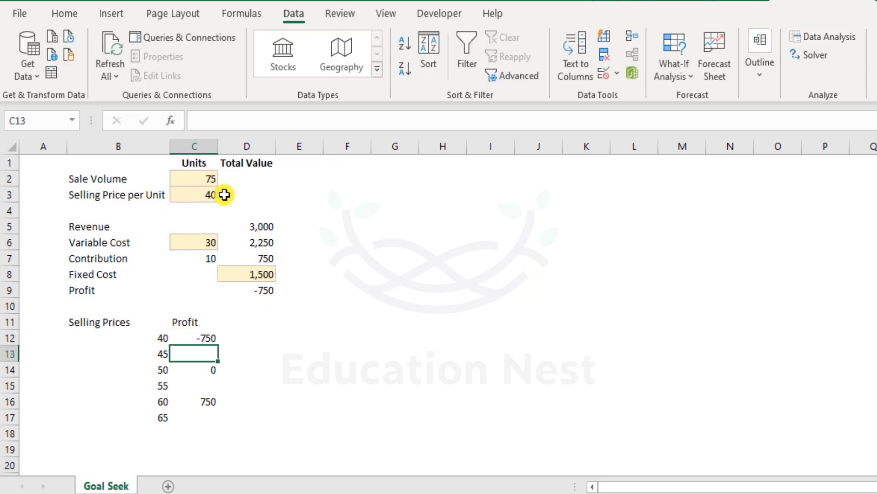
pyautogui.click(207, 193)
pyautogui.write('45')
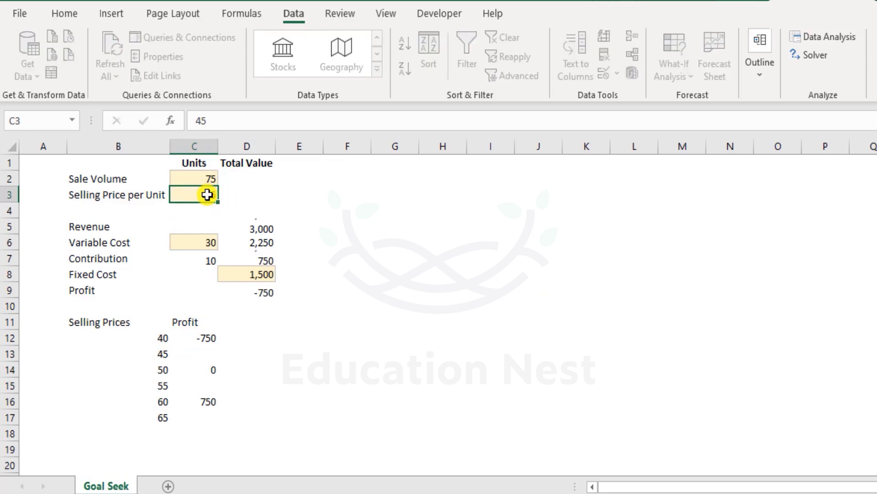
pyautogui.press('Return')
pyautogui.click(208, 354)
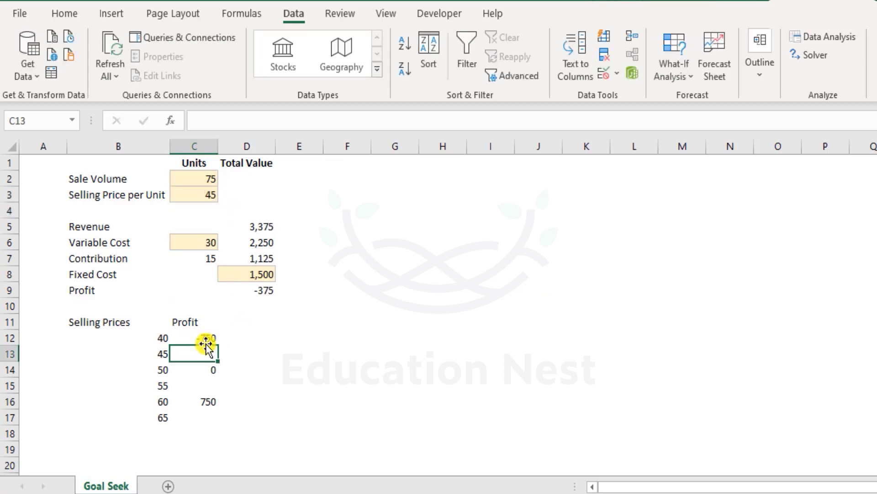
pyautogui.write('-375')
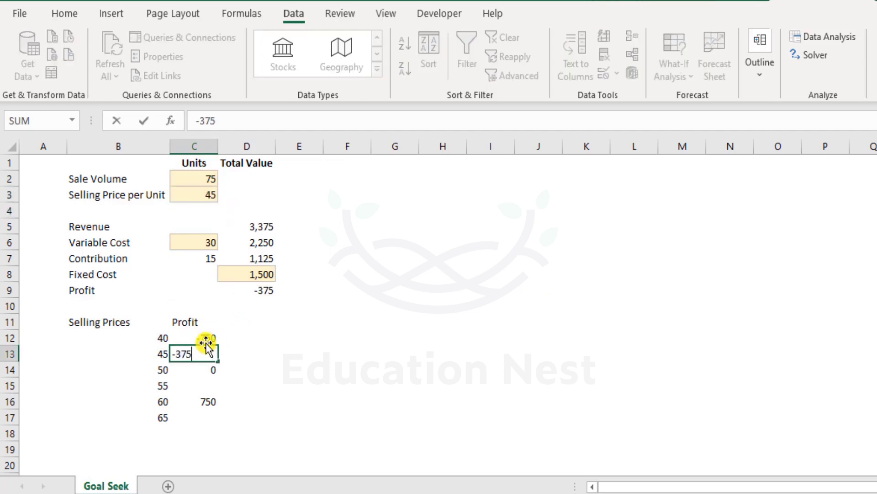
pyautogui.press('Return')
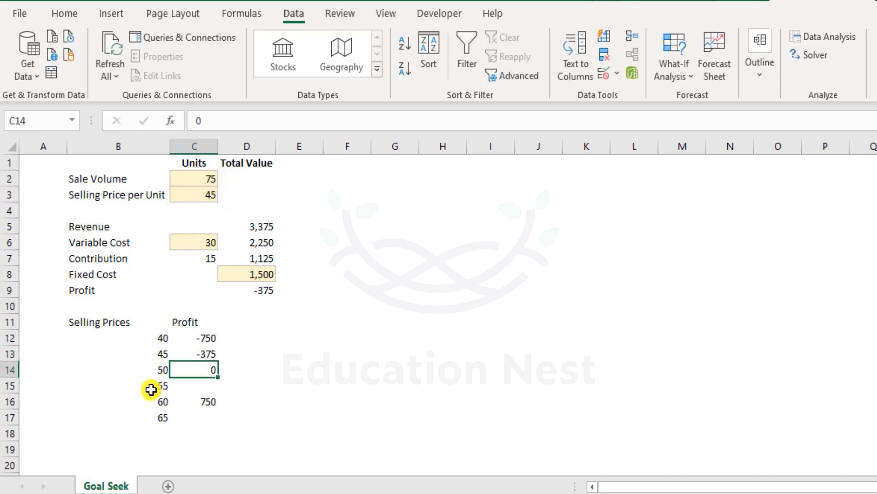
# Try prices 50 and 55 in C3, recording profit 375 for price 55
pyautogui.click(196, 197)
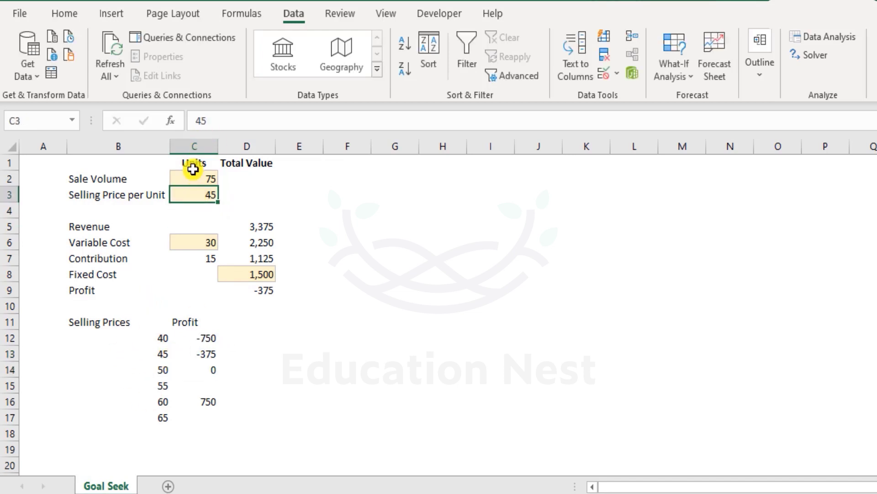
pyautogui.write('50')
pyautogui.press('Return')
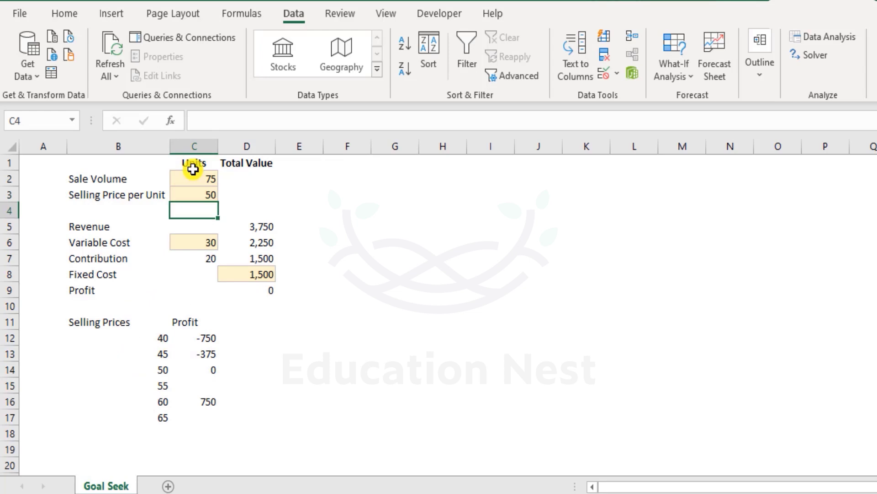
pyautogui.press('Up')
pyautogui.write('55')
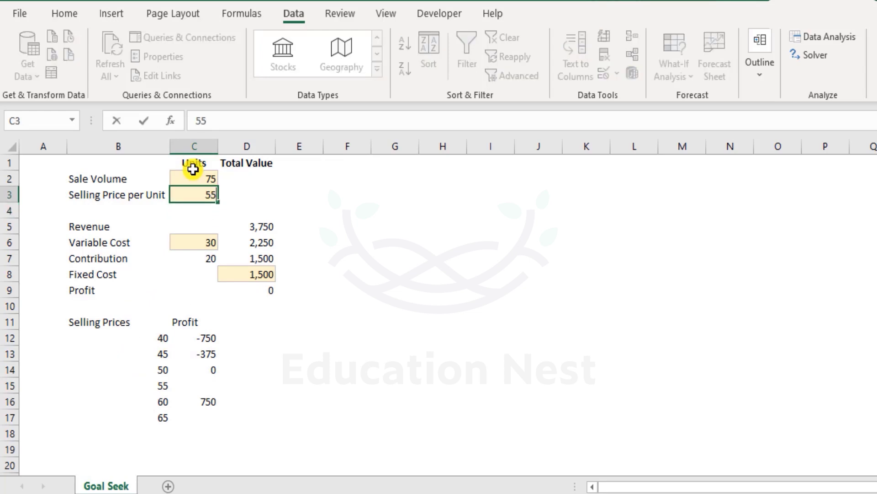
pyautogui.press('Return')
pyautogui.click(200, 391)
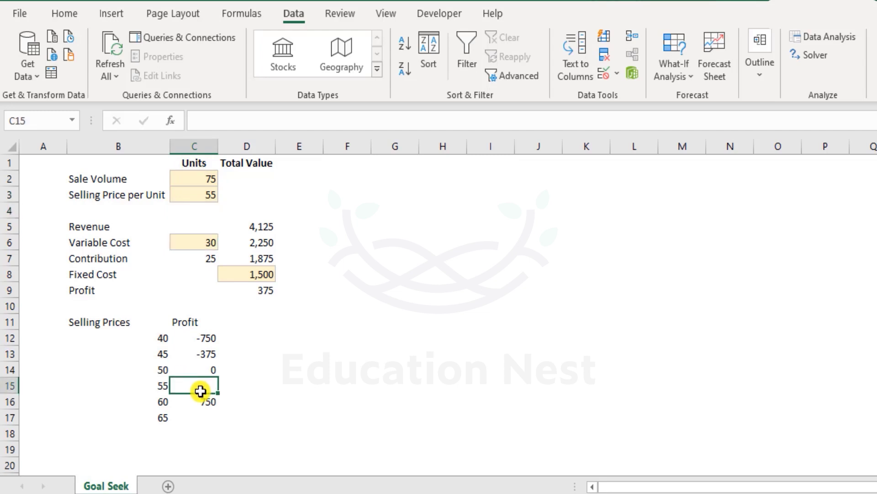
pyautogui.write('375')
pyautogui.press('Return')
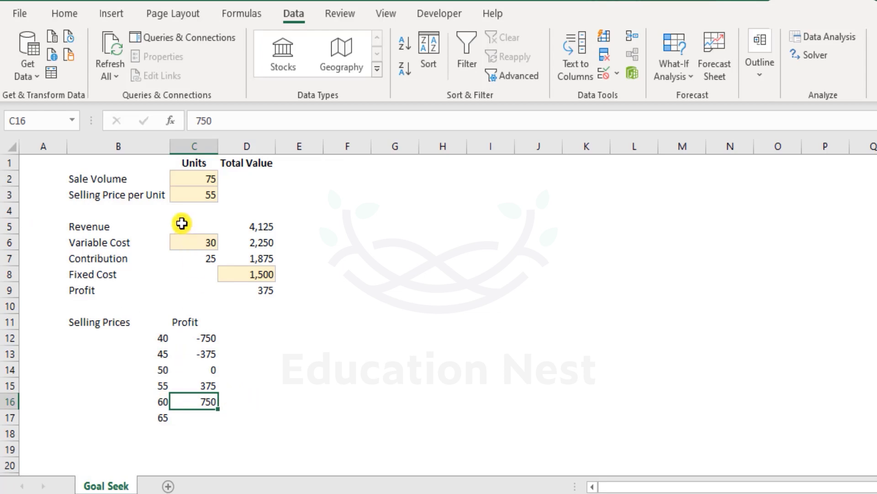
# Try price 65, record profit 1125, and add price 70 to the list in B18
pyautogui.click(209, 192)
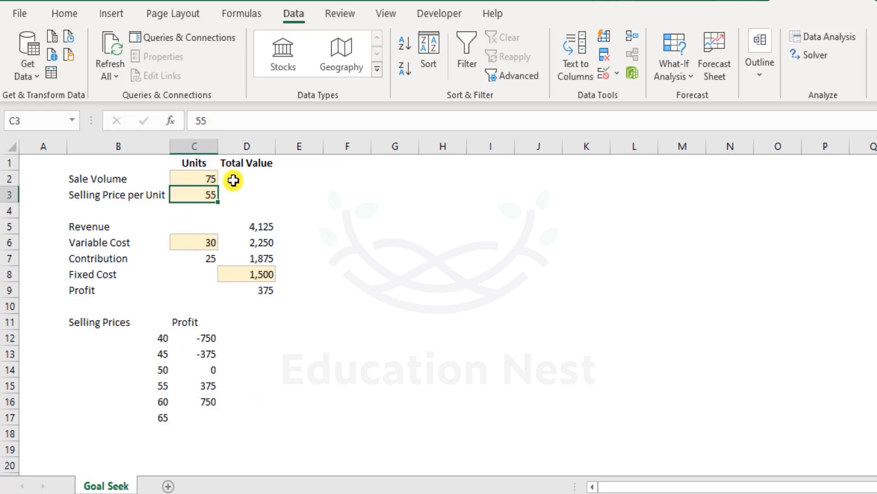
pyautogui.write('65')
pyautogui.press('Return')
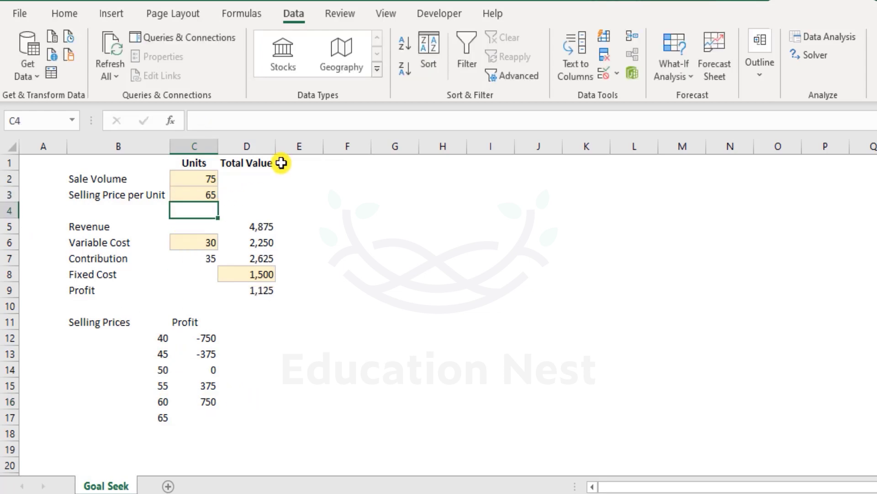
pyautogui.click(211, 418)
pyautogui.write('1')
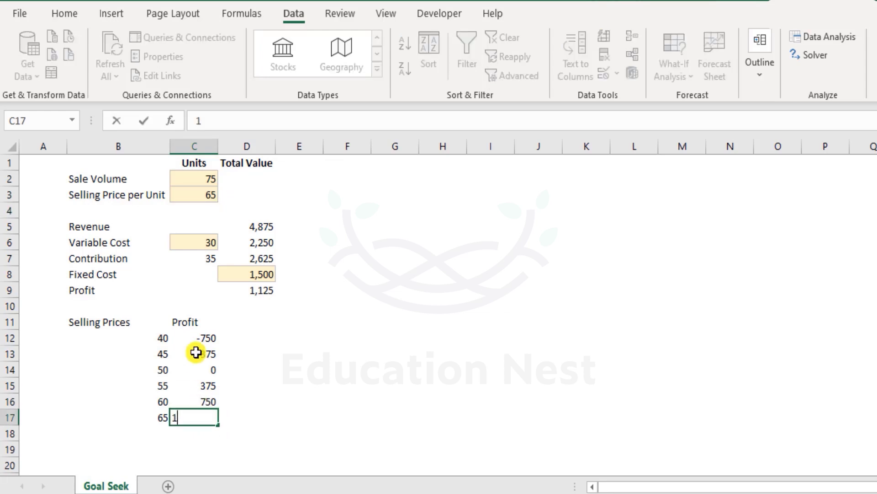
pyautogui.write('125')
pyautogui.press('Return')
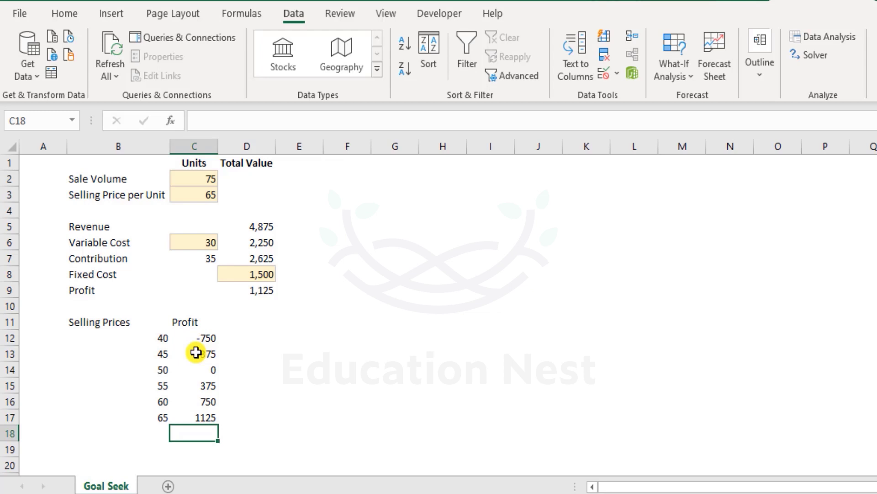
pyautogui.press('Left')
pyautogui.press('Up')
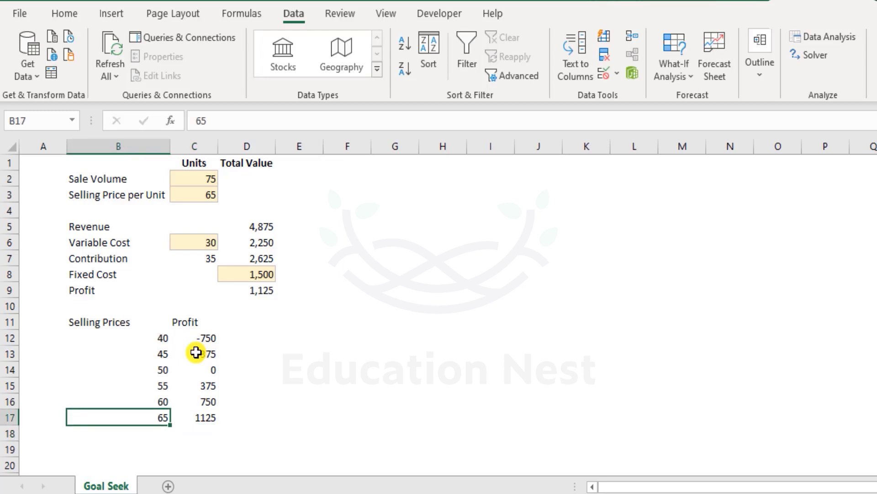
pyautogui.press('Down')
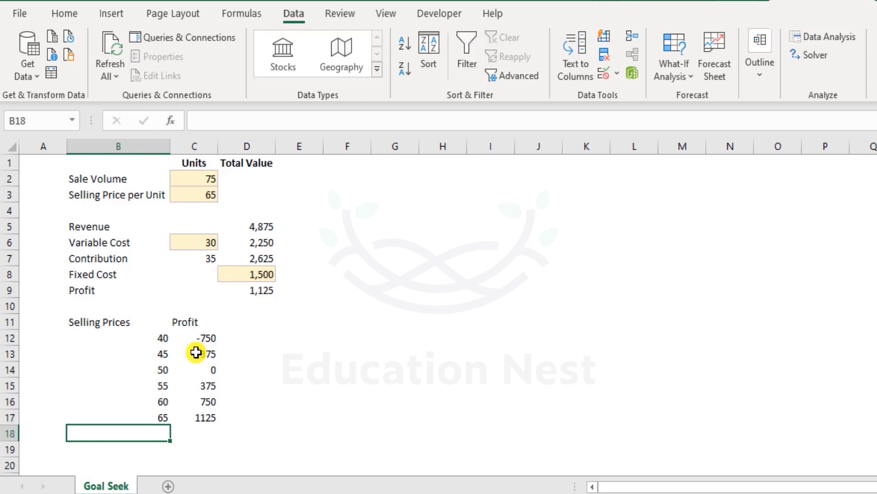
pyautogui.write('70')
pyautogui.press('Tab')
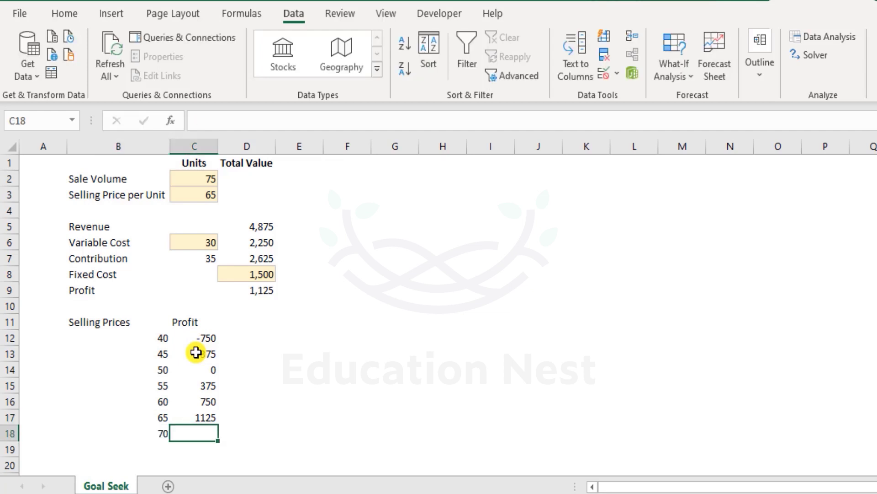
# Set C3 to 70 and record its profit of 1500 in C18
pyautogui.click(197, 191)
pyautogui.write('70')
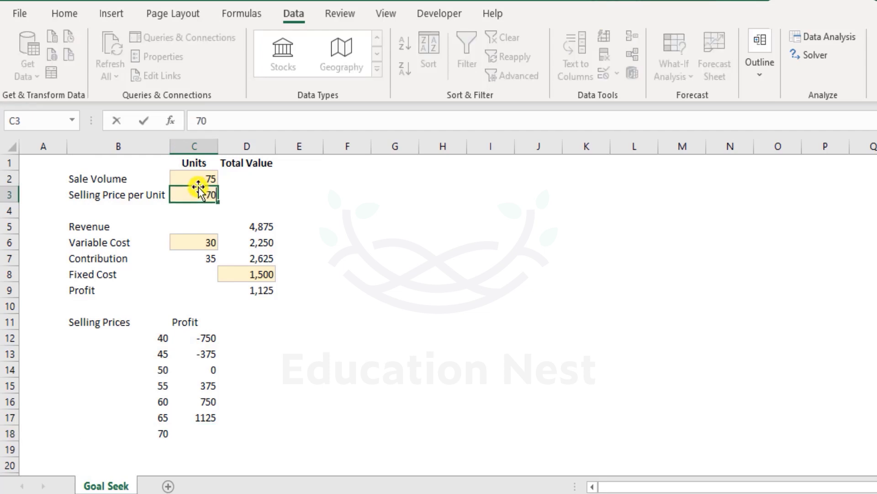
pyautogui.press('Return')
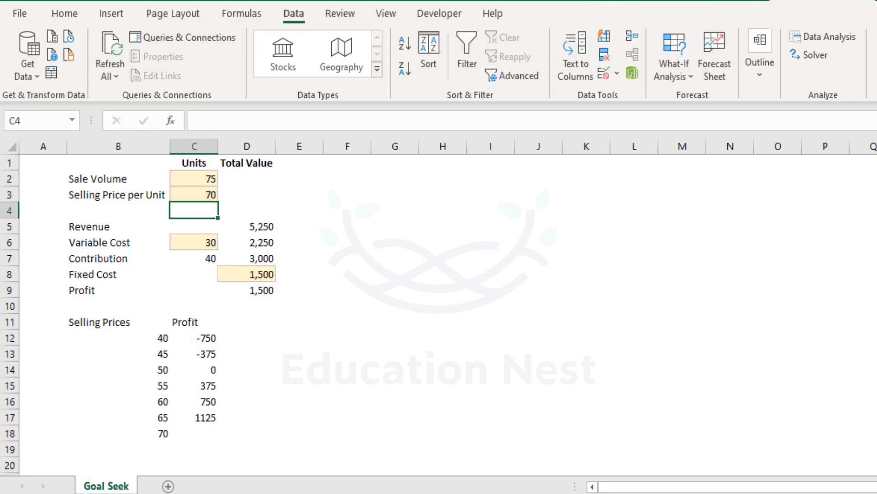
pyautogui.click(201, 434)
pyautogui.write('1500')
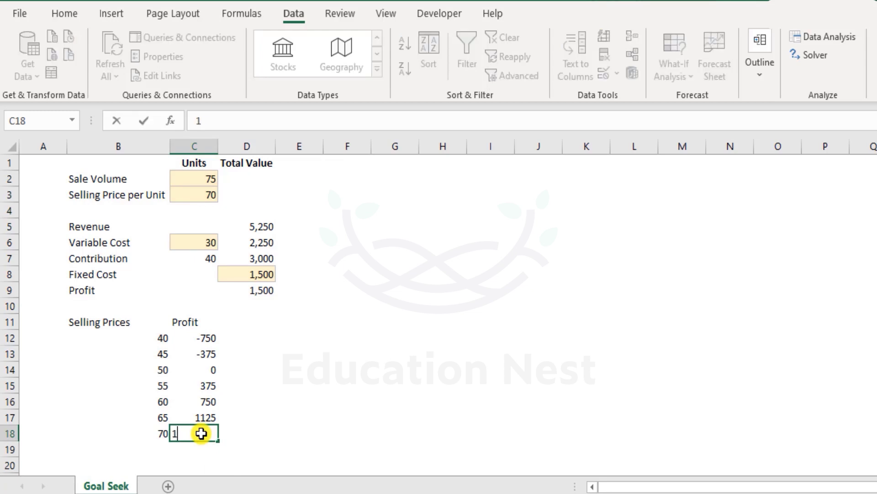
pyautogui.press('Return')
pyautogui.press('Left')
pyautogui.hotkey('ctrl', 'Up')
pyautogui.hotkey('ctrl', 'Up')
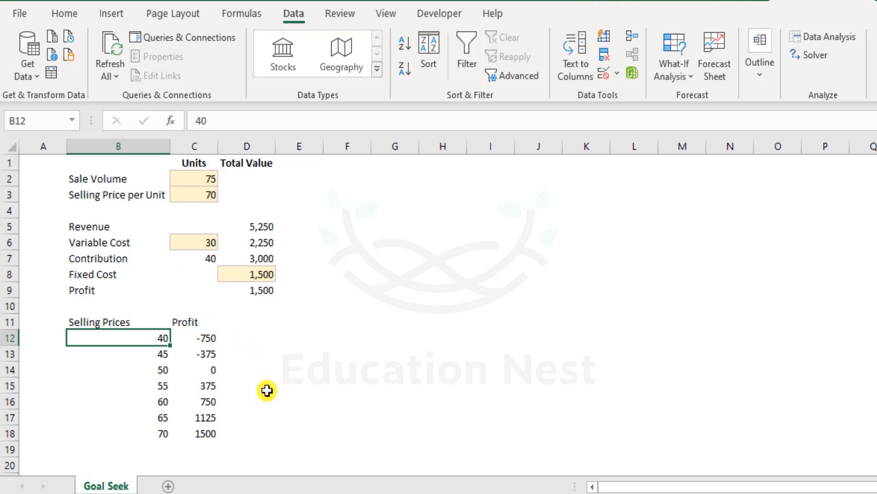
# Set the selling price in C3 to 45, giving a profit of -375
pyautogui.click(197, 197)
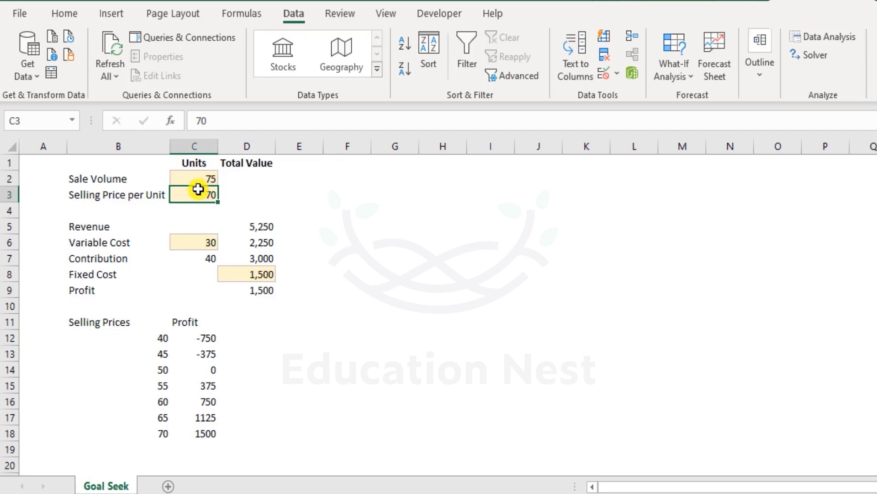
pyautogui.write('45')
pyautogui.press('Return')
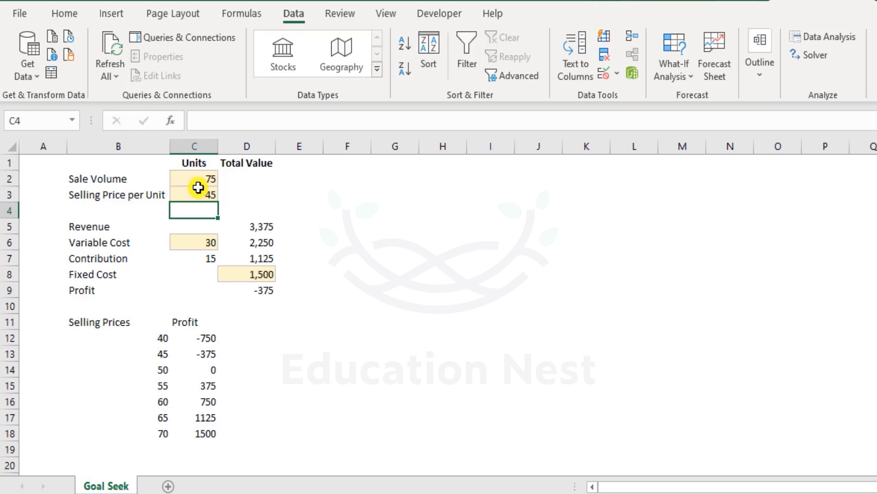
pyautogui.moveTo(142, 324); pyautogui.dragTo(208, 428)
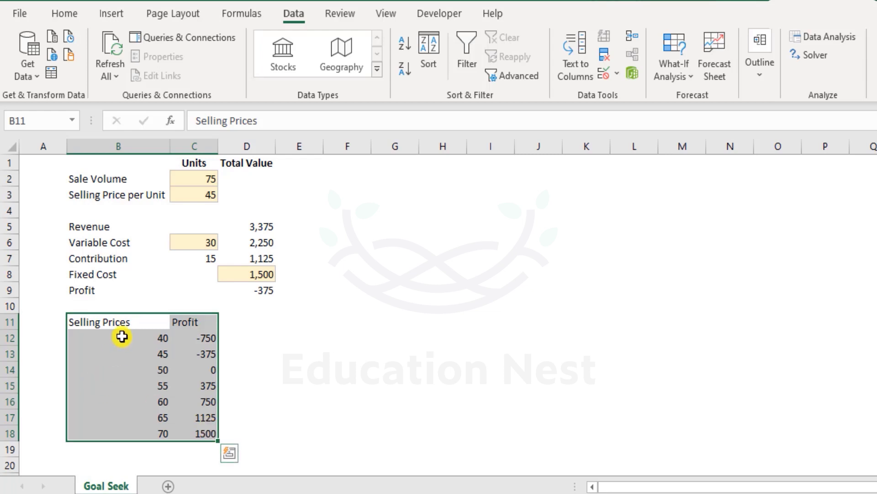
pyautogui.moveTo(122, 337); pyautogui.dragTo(143, 433)
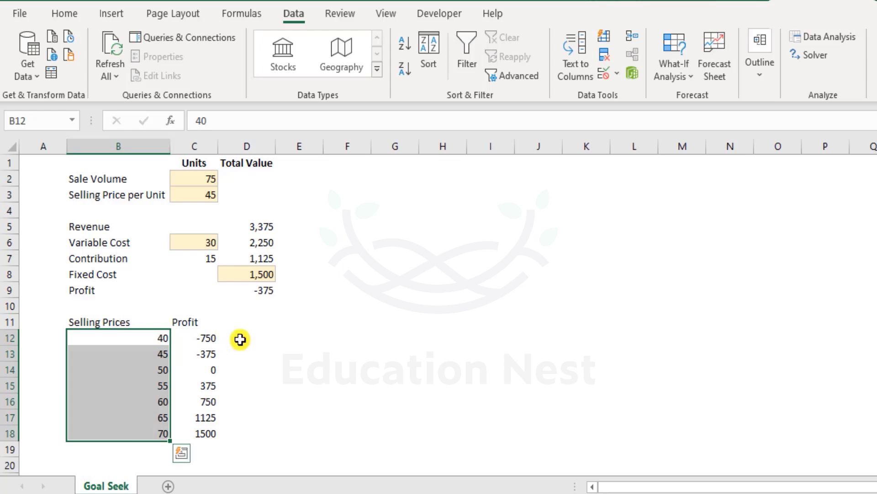
pyautogui.click(268, 346)
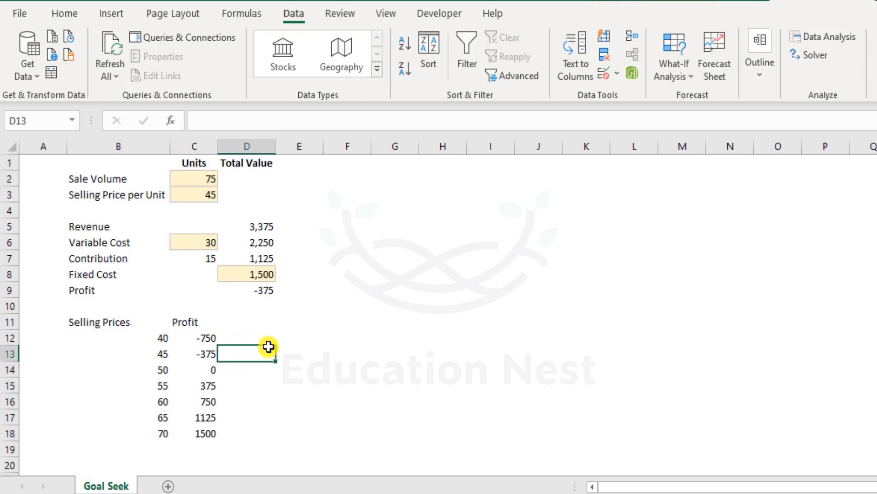
pyautogui.click(118, 338)
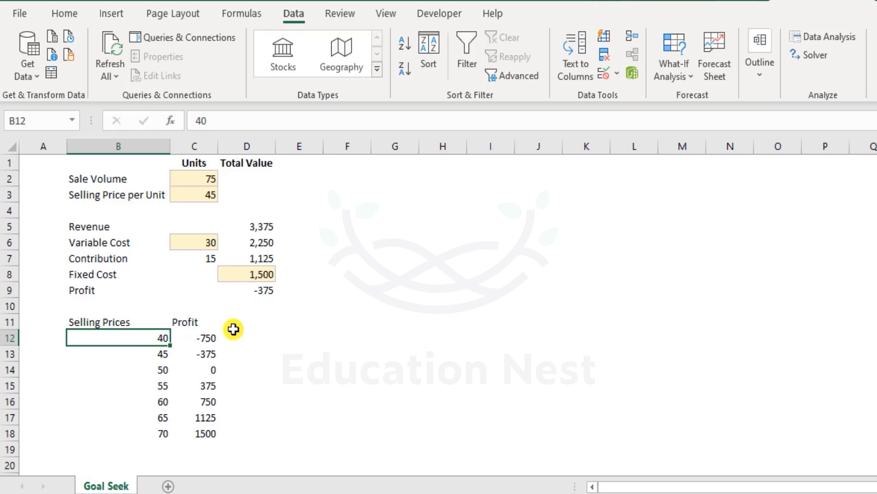
pyautogui.moveTo(141, 338); pyautogui.dragTo(204, 435)
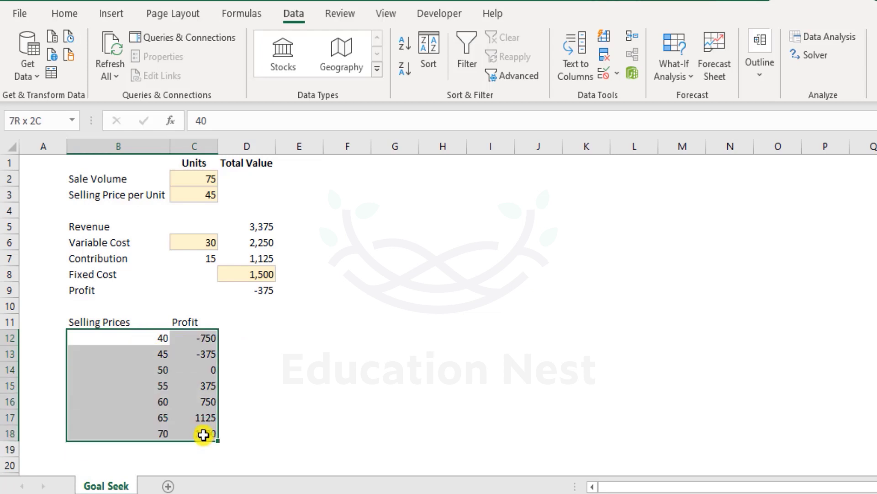
pyautogui.click(141, 337)
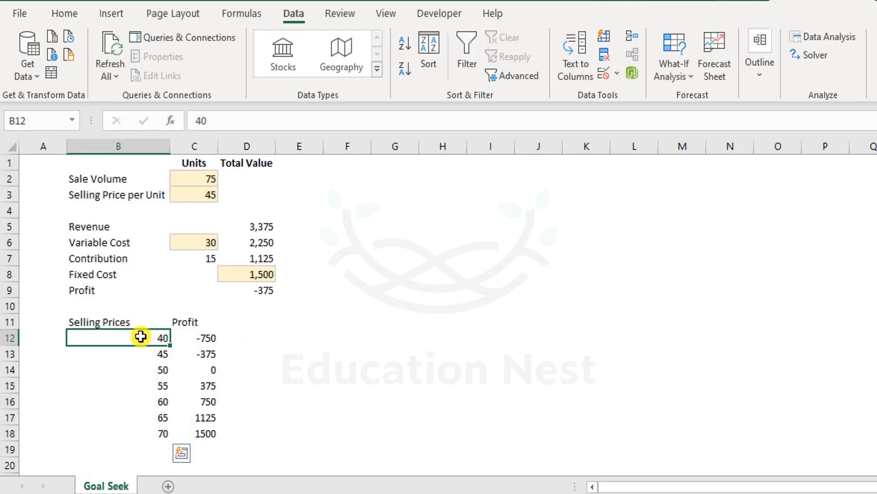
pyautogui.moveTo(141, 336); pyautogui.dragTo(148, 429)
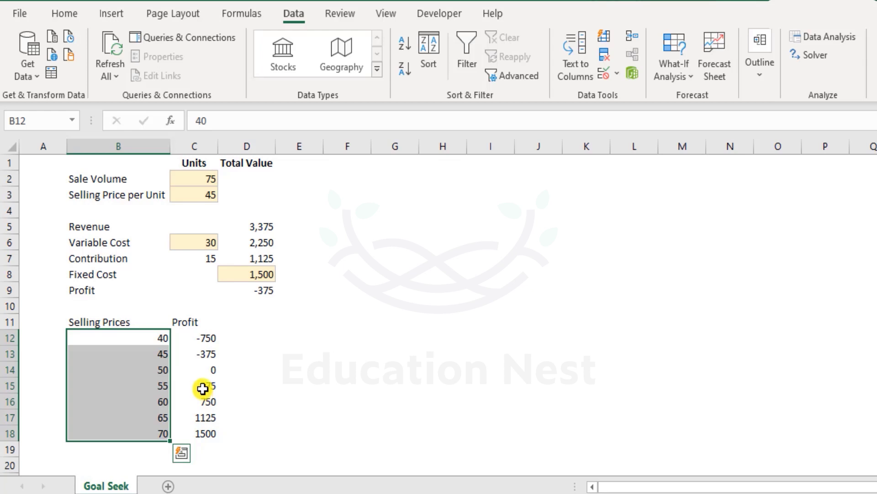
pyautogui.click(187, 240)
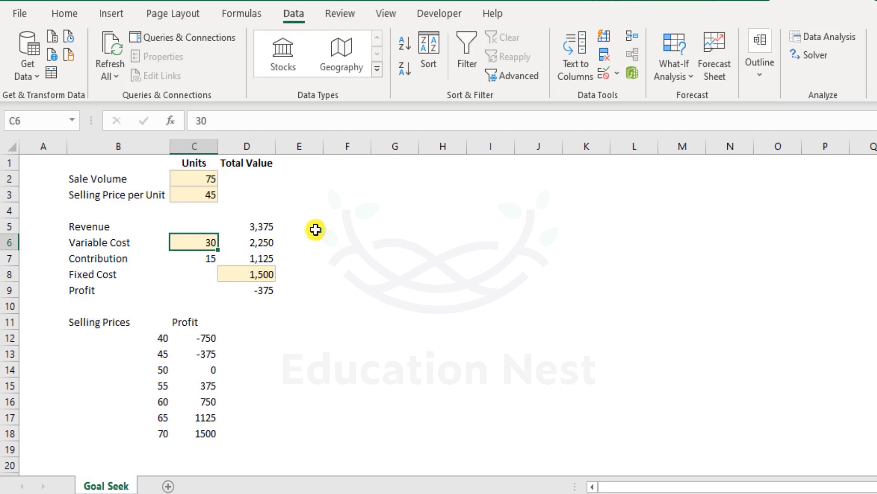
pyautogui.moveTo(198, 337); pyautogui.dragTo(200, 432)
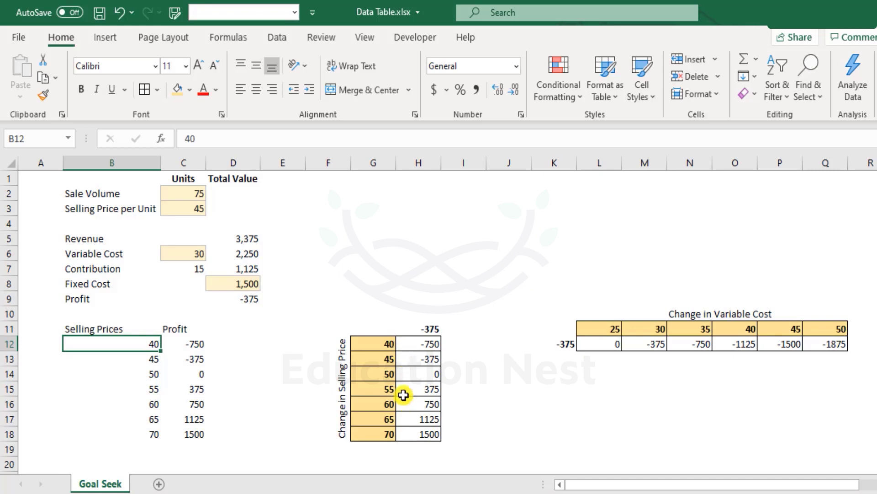
# Compare the example data tables G11:H18 and K11:Q12 against the manual price–profit table
pyautogui.click(368, 344)
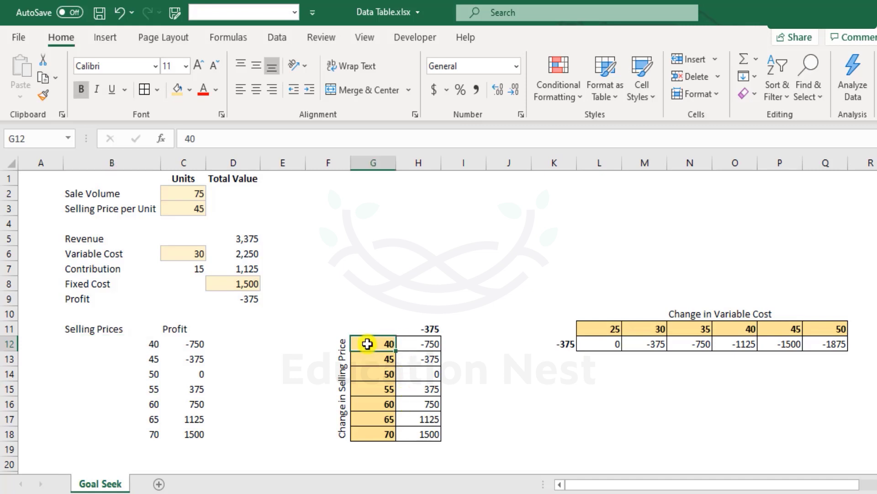
pyautogui.moveTo(367, 343); pyautogui.dragTo(420, 434)
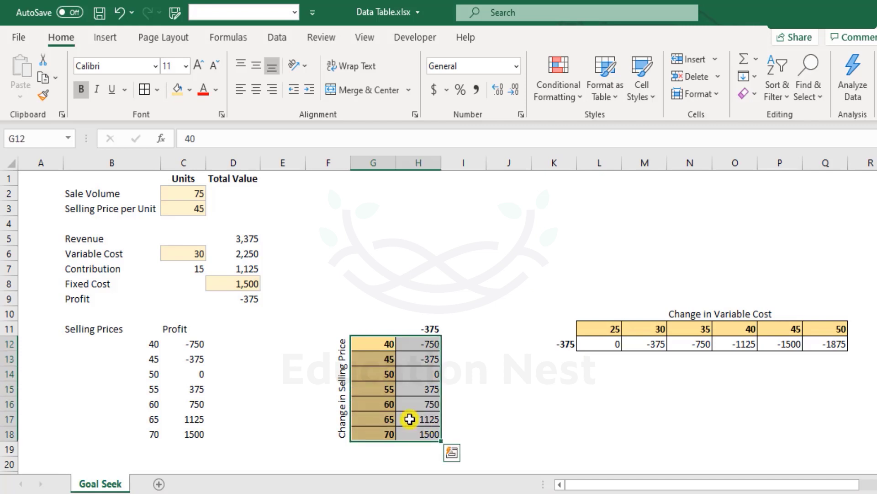
pyautogui.moveTo(135, 343); pyautogui.dragTo(181, 430)
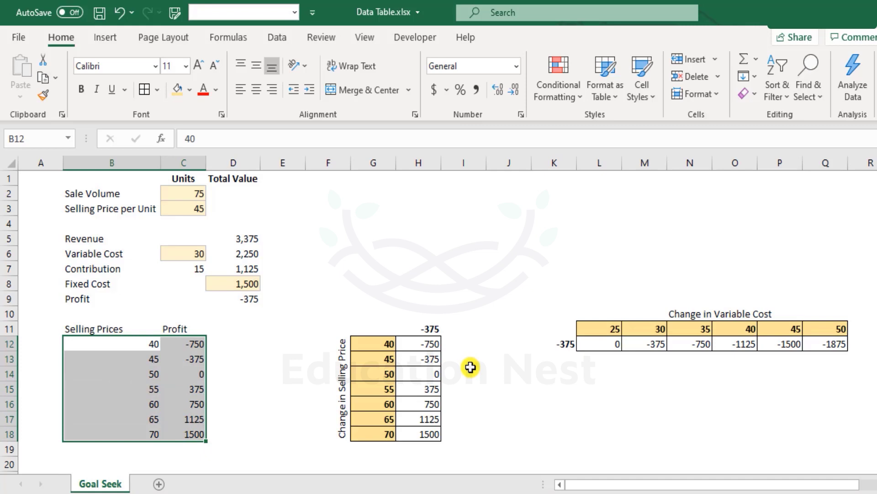
pyautogui.moveTo(368, 328); pyautogui.dragTo(421, 438)
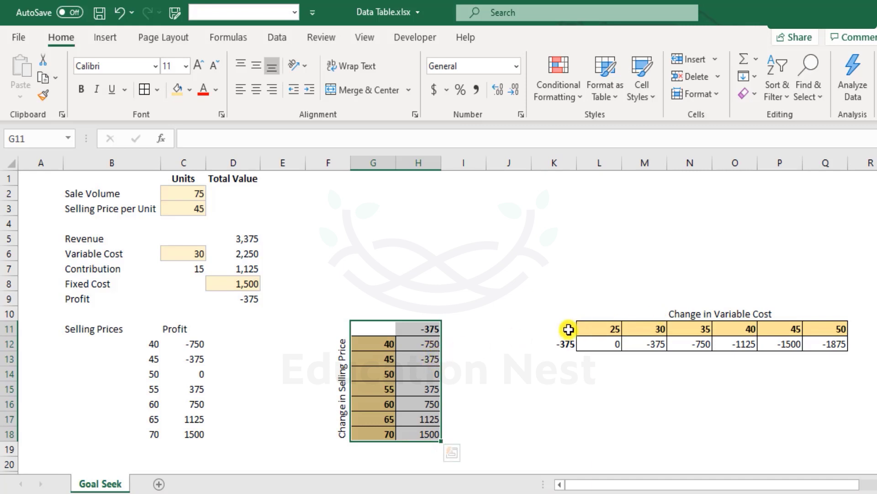
pyautogui.moveTo(567, 329); pyautogui.dragTo(819, 343)
pyautogui.click(696, 317)
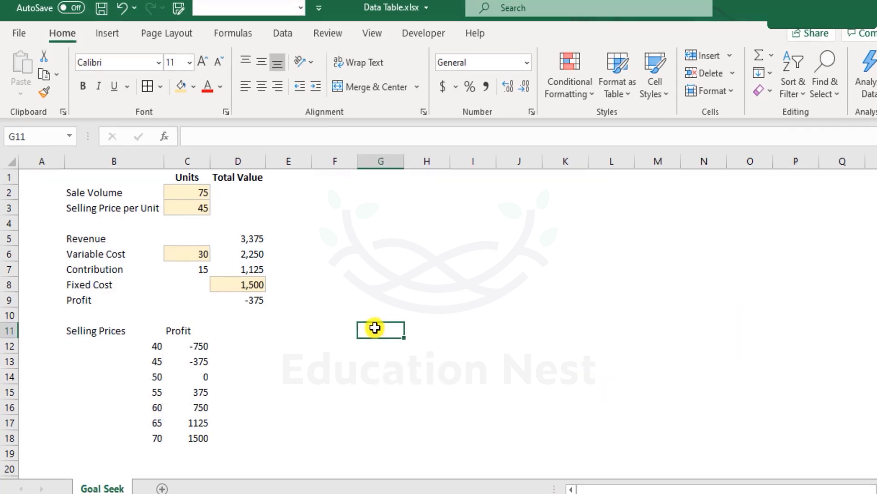
# Enter =D9 in G11 to link the -375 profit and make it bold
pyautogui.click(211, 205)
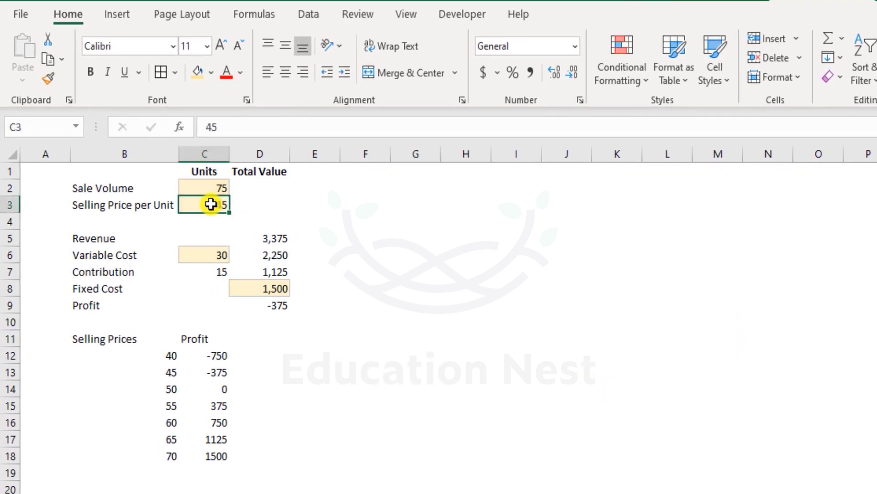
pyautogui.click(259, 302)
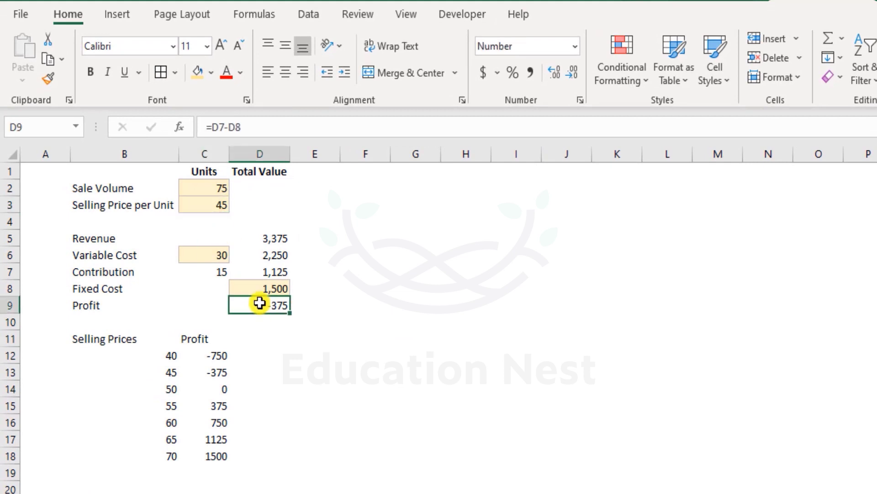
pyautogui.click(396, 332)
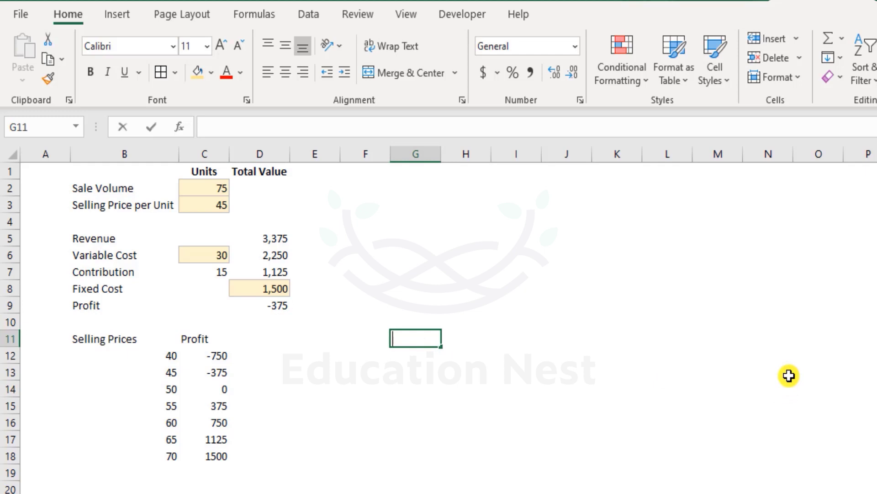
pyautogui.write('=')
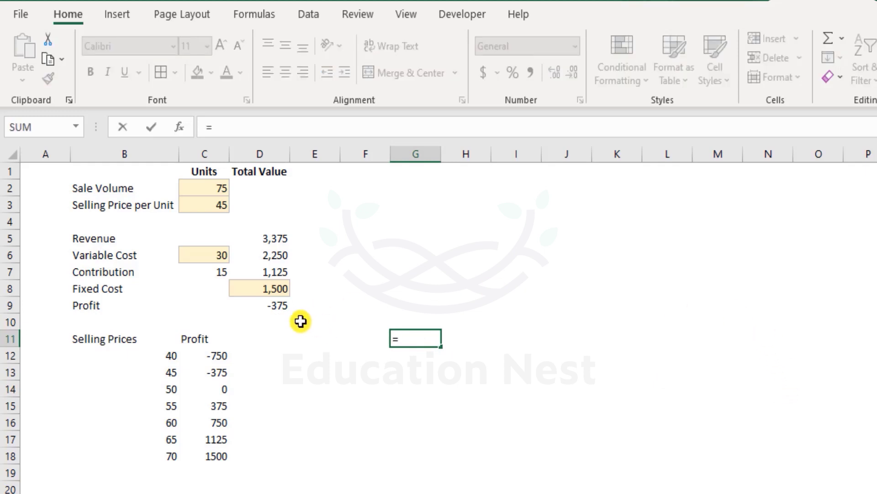
pyautogui.click(275, 307)
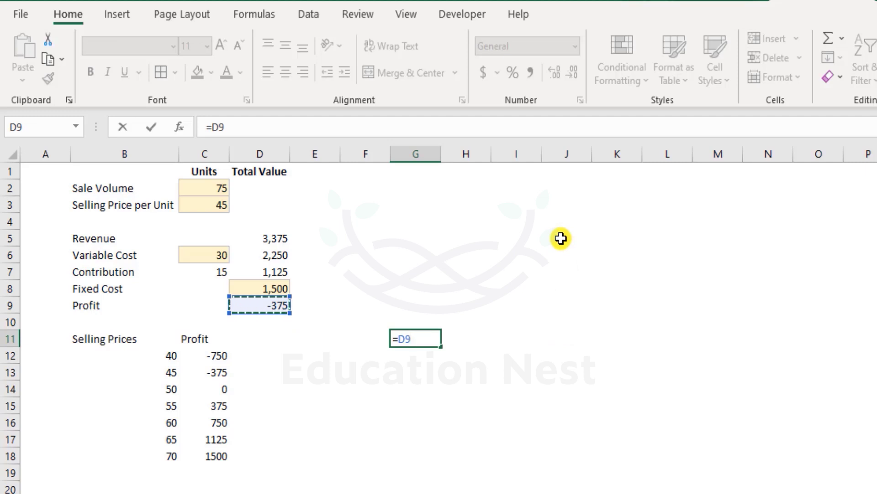
pyautogui.press('Return')
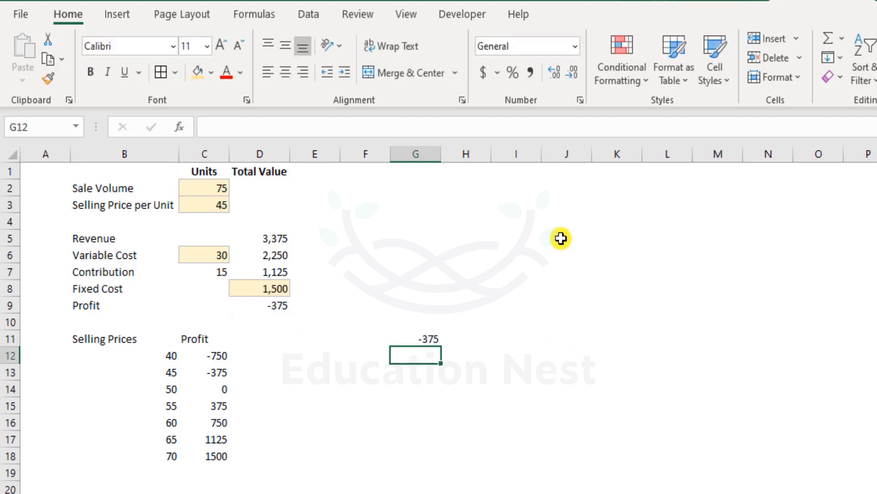
pyautogui.press('Up')
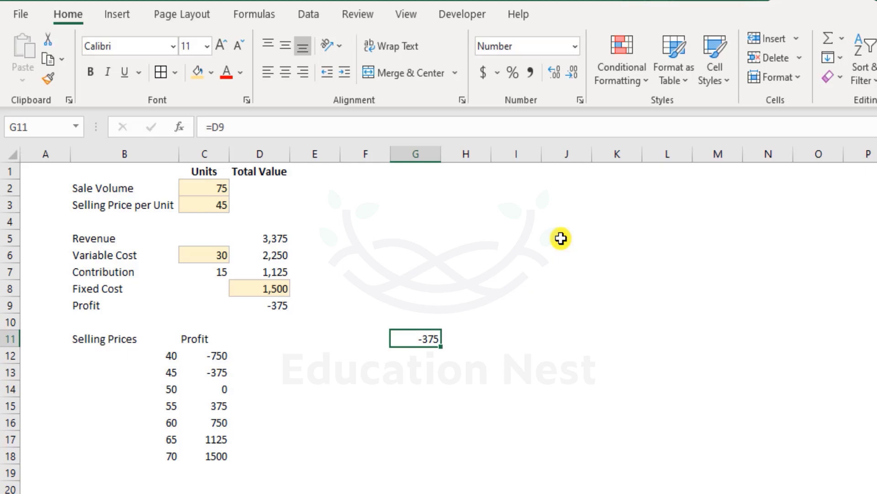
pyautogui.hotkey('ctrl', 'b')
pyautogui.press('Down')
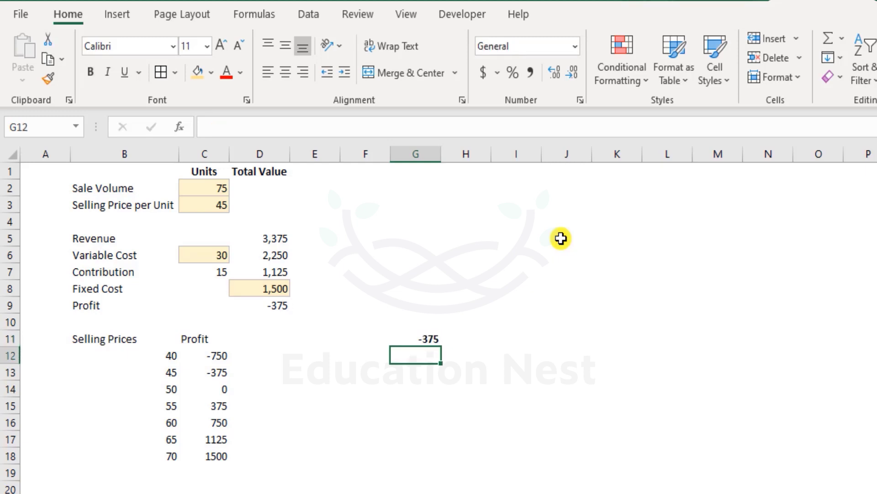
pyautogui.press('Left')
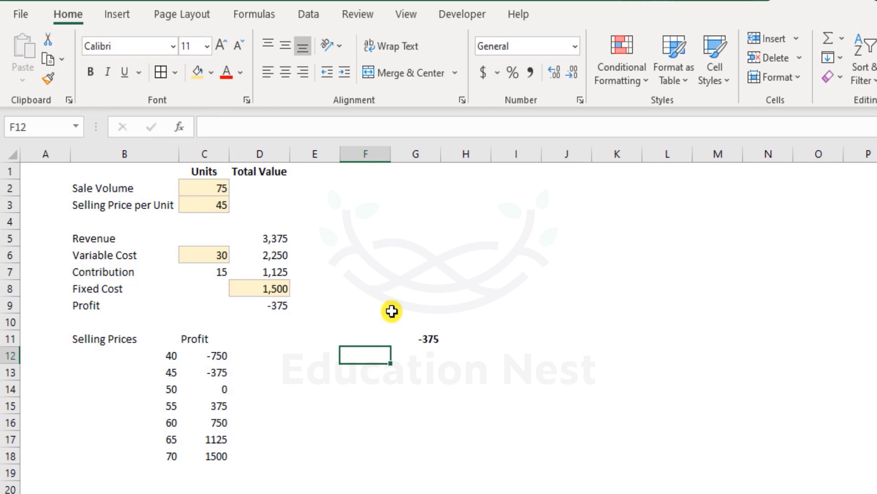
# Fill F12:F18 with the selling prices 40–70 by copying B12:B18
pyautogui.write('40')
pyautogui.press('Return')
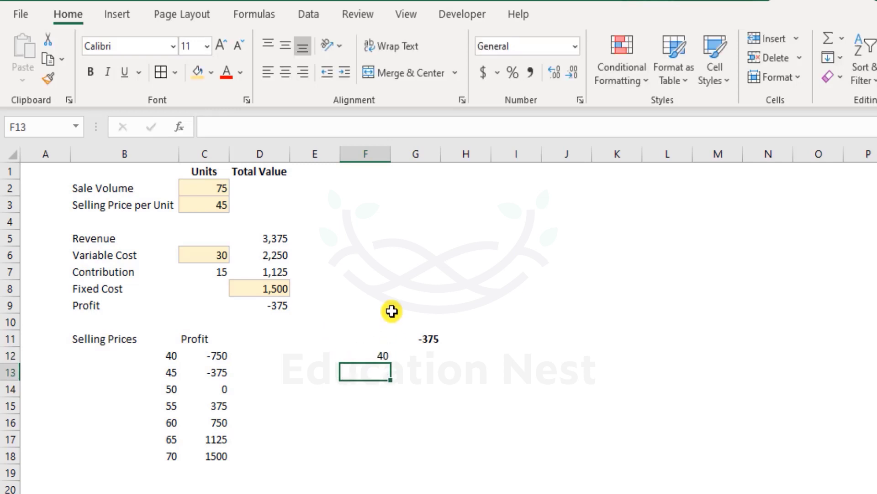
pyautogui.write('45')
pyautogui.press('Return')
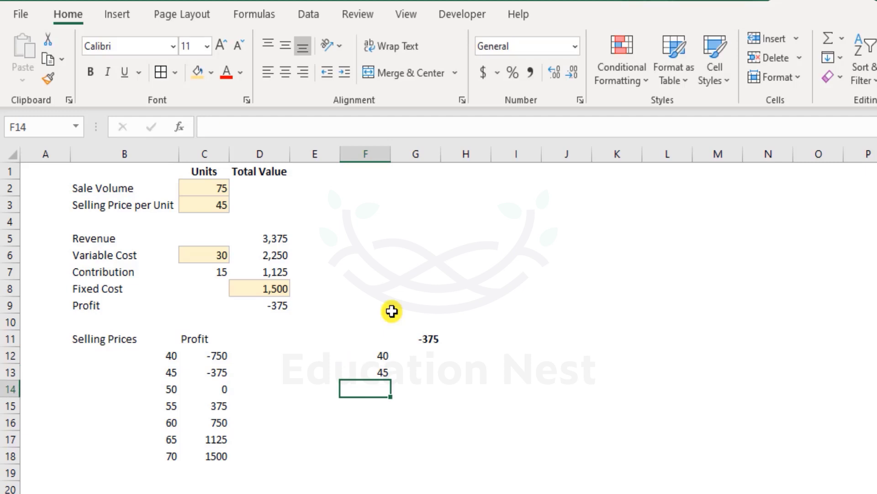
pyautogui.moveTo(164, 356); pyautogui.dragTo(176, 455)
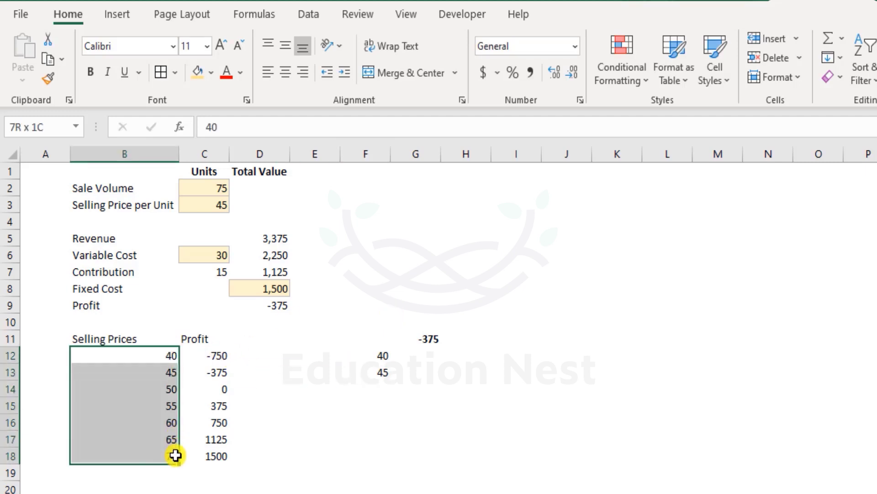
pyautogui.hotkey('ctrl', 'c')
pyautogui.click(378, 355)
pyautogui.hotkey('ctrl', 'v')
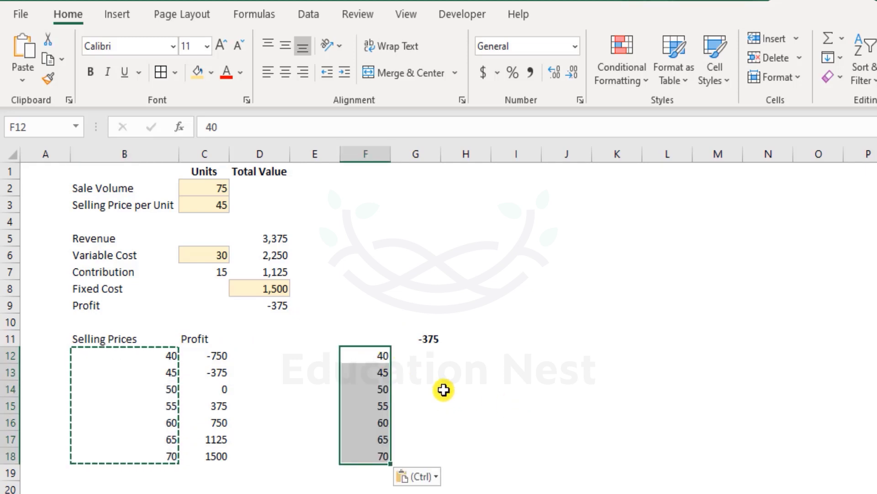
# Cancel the copy and confirm G11 links to the profit formula in D9
pyautogui.click(418, 340)
pyautogui.press('Escape')
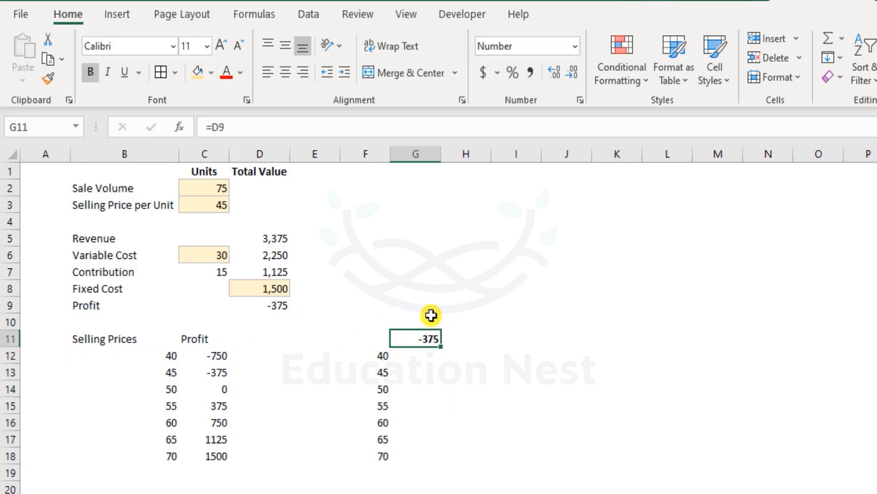
pyautogui.click(260, 304)
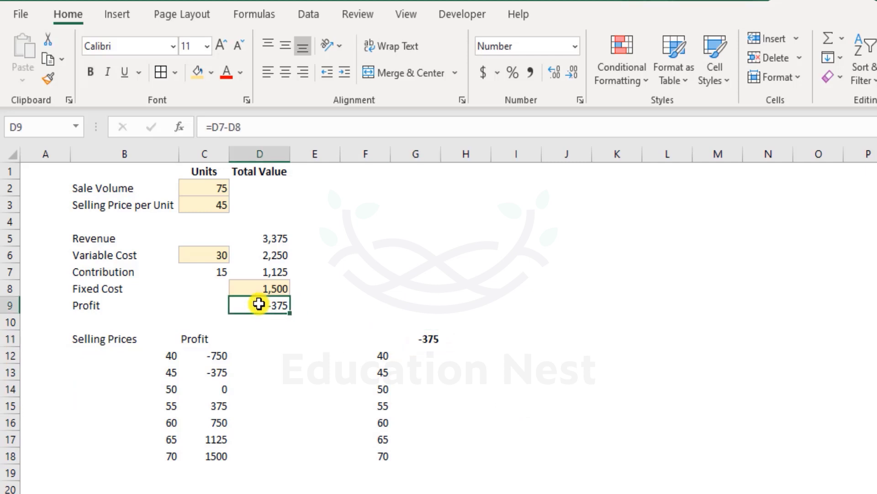
pyautogui.click(417, 340)
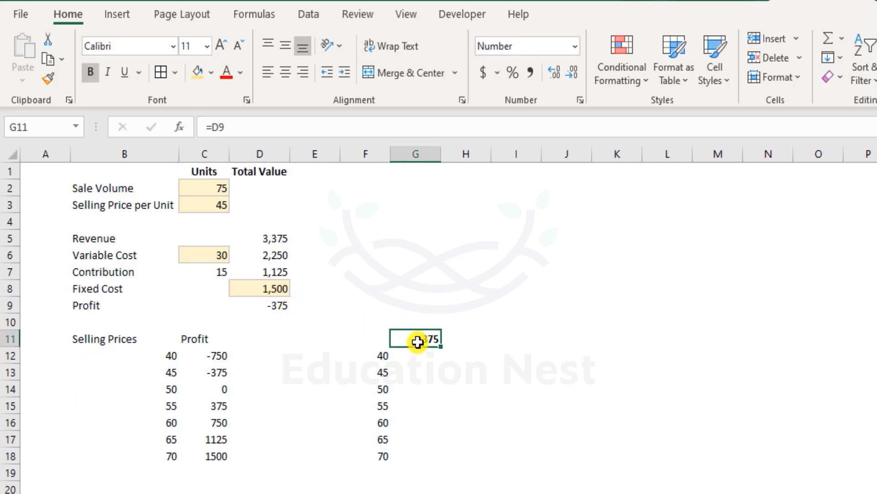
pyautogui.moveTo(376, 352); pyautogui.dragTo(382, 454)
pyautogui.doubleClick(376, 405)
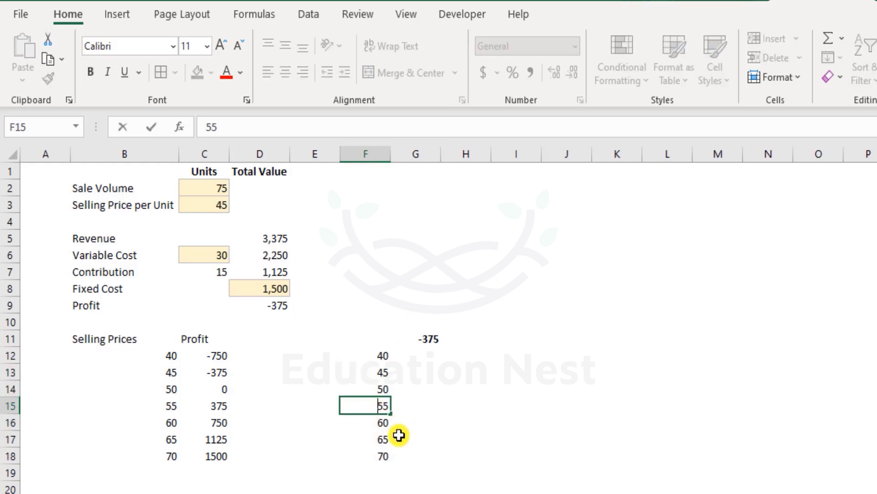
pyautogui.press('Escape')
# Review the pasted price list F12:F18 alongside the C3 price input and G11
pyautogui.moveTo(358, 361); pyautogui.dragTo(363, 451)
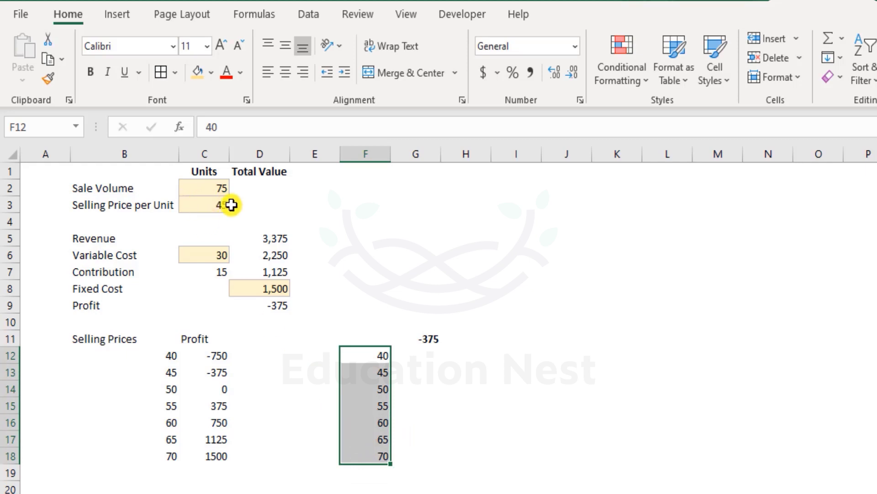
pyautogui.click(213, 207)
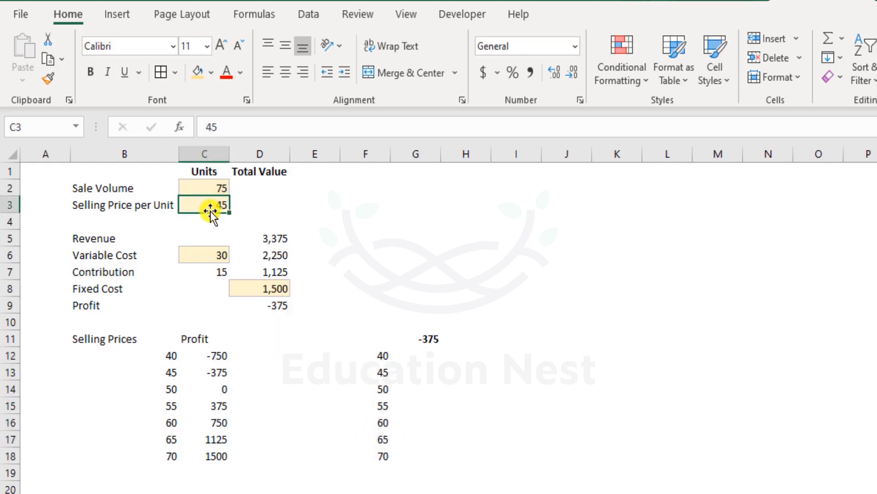
pyautogui.click(378, 373)
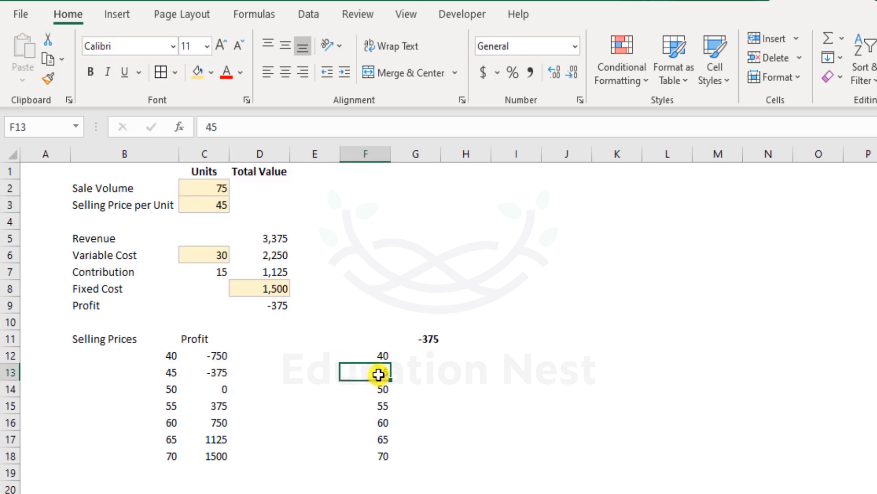
pyautogui.moveTo(369, 355); pyautogui.dragTo(372, 447)
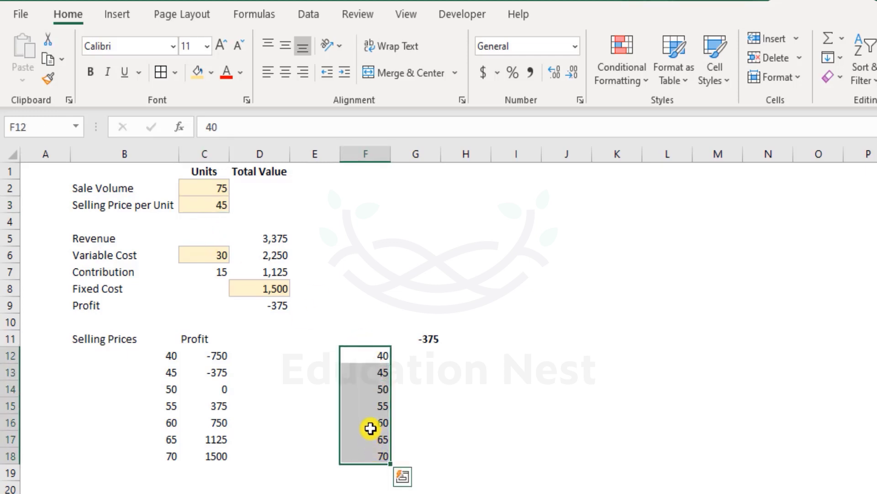
pyautogui.click(430, 343)
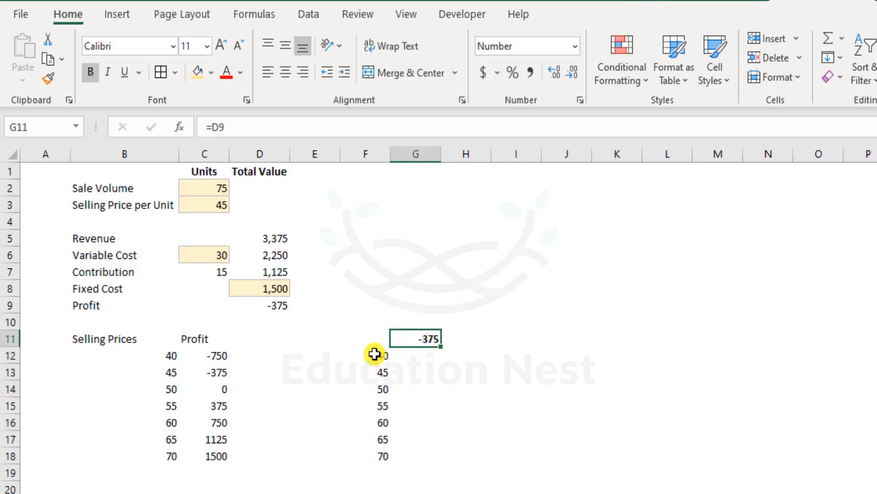
pyautogui.moveTo(375, 355); pyautogui.dragTo(379, 456)
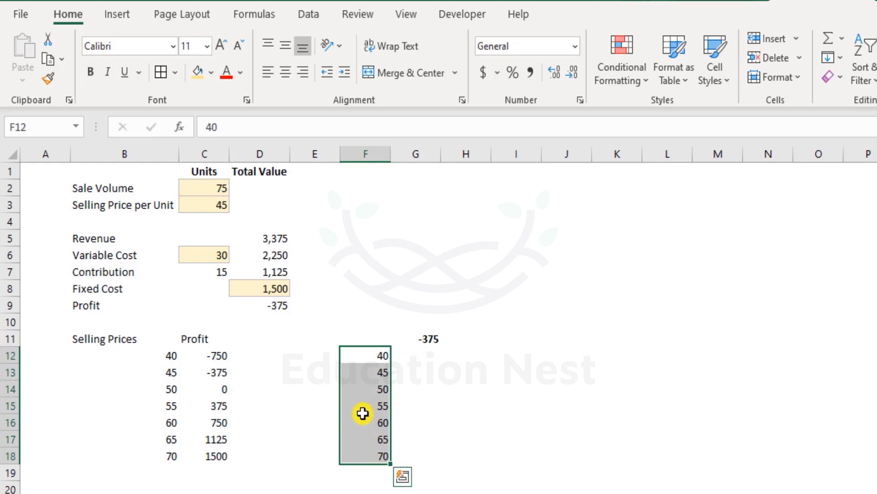
pyautogui.click(419, 341)
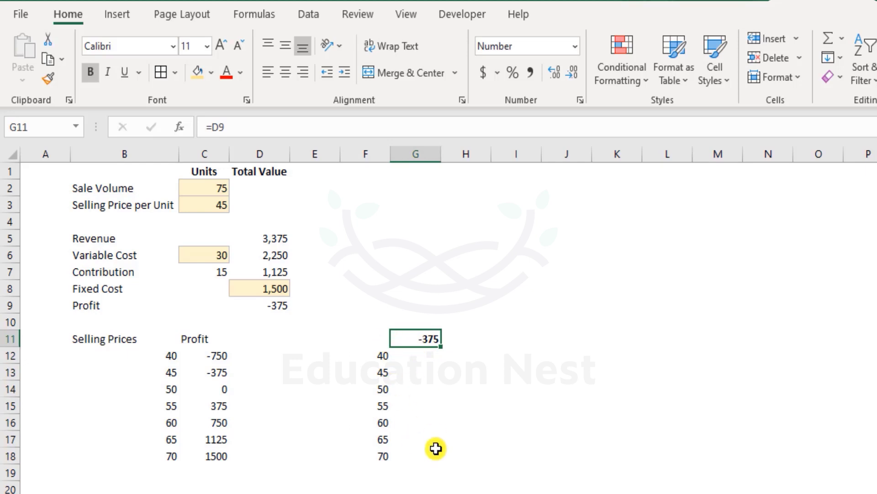
# Select F11:G18 and open the Data Table dialog from What-If Analysis
pyautogui.moveTo(375, 337); pyautogui.dragTo(434, 452)
pyautogui.click(315, 18)
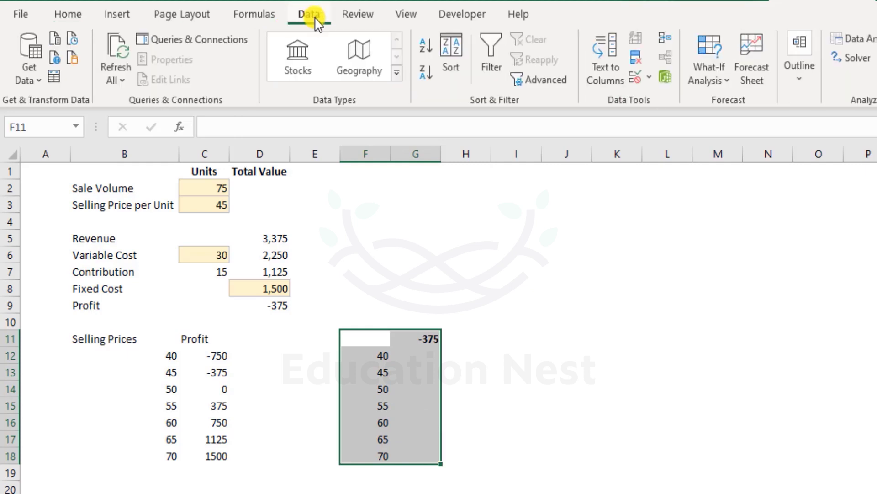
pyautogui.click(708, 78)
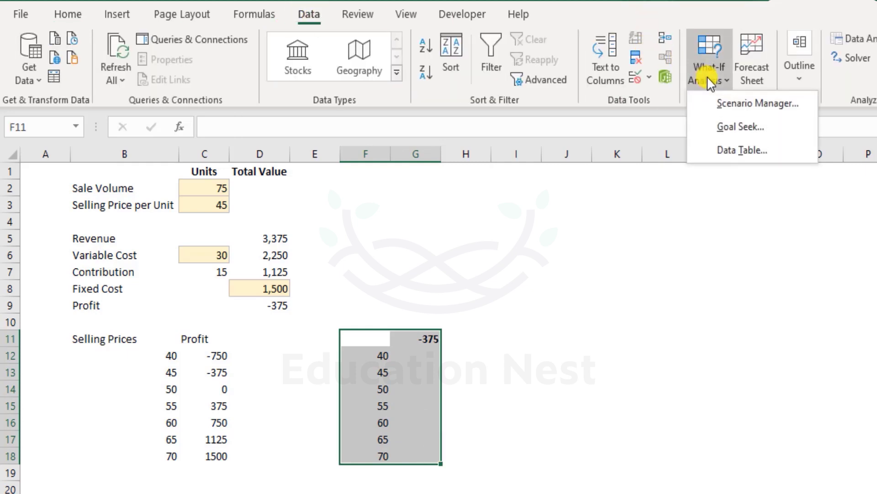
pyautogui.click(737, 150)
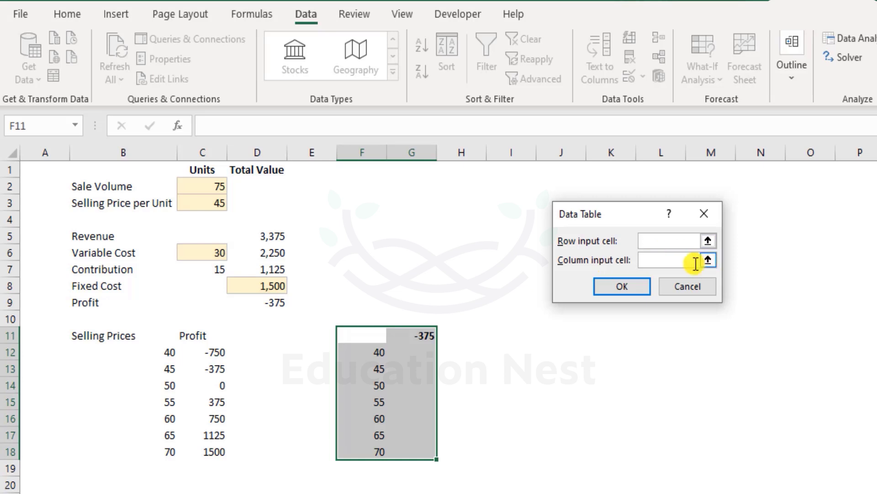
# Use C3 as the column input cell so G12:G18 fill with profits from -750 to 1500
pyautogui.click(669, 262)
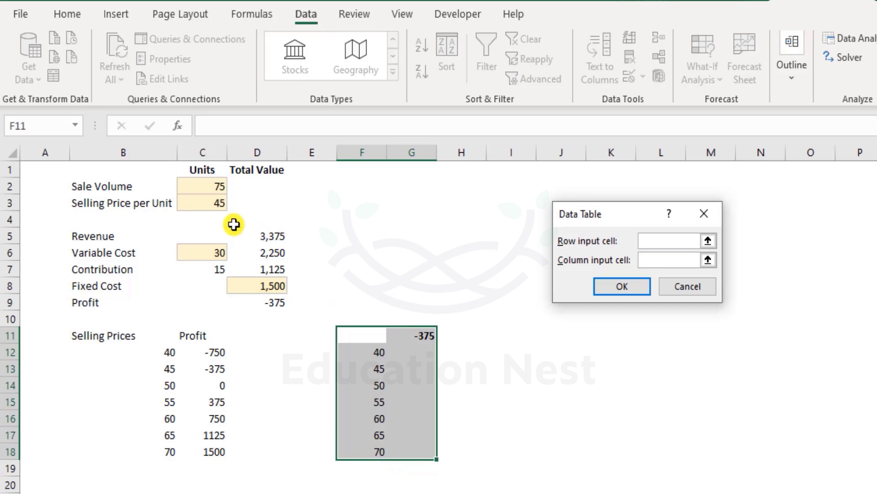
pyautogui.click(199, 203)
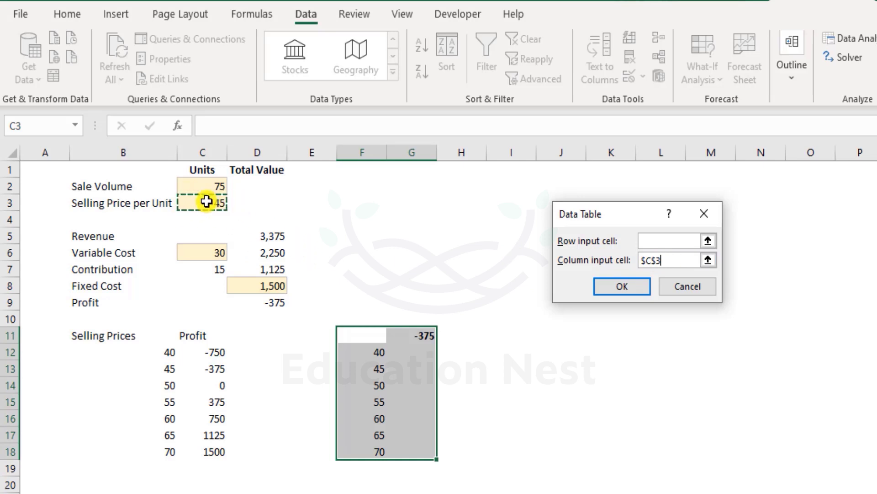
pyautogui.click(626, 287)
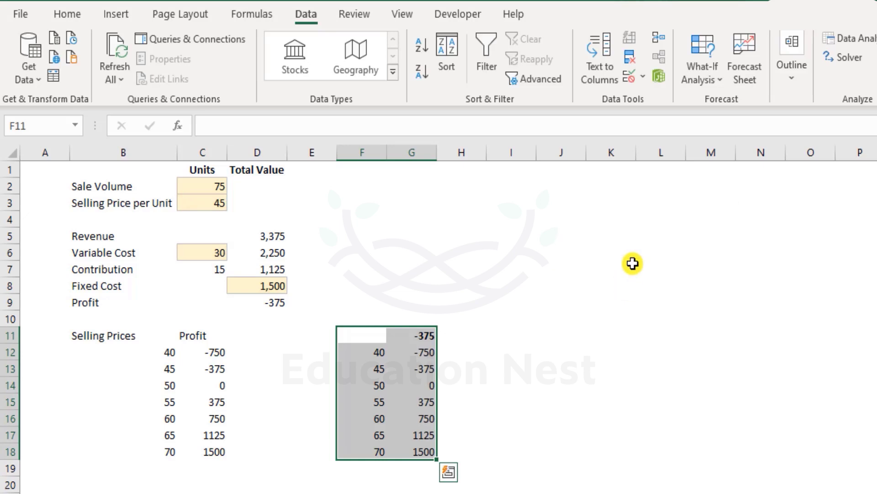
pyautogui.moveTo(161, 350); pyautogui.dragTo(210, 458)
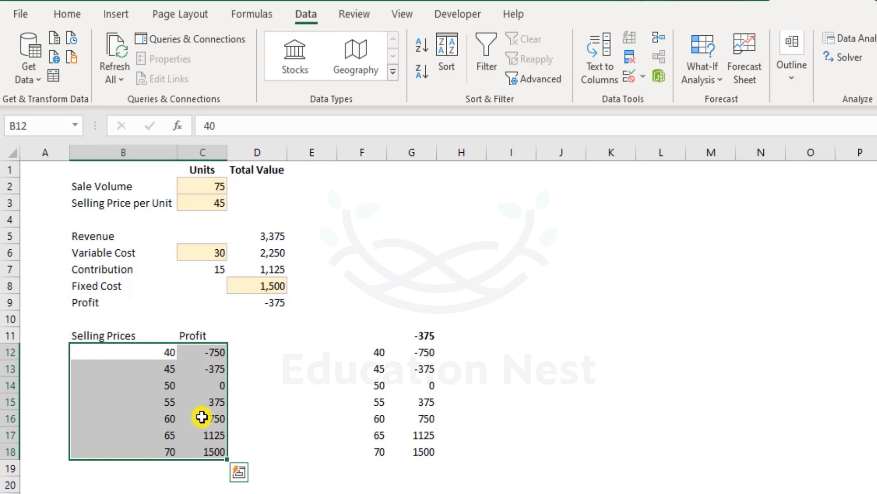
pyautogui.moveTo(380, 350); pyautogui.dragTo(417, 456)
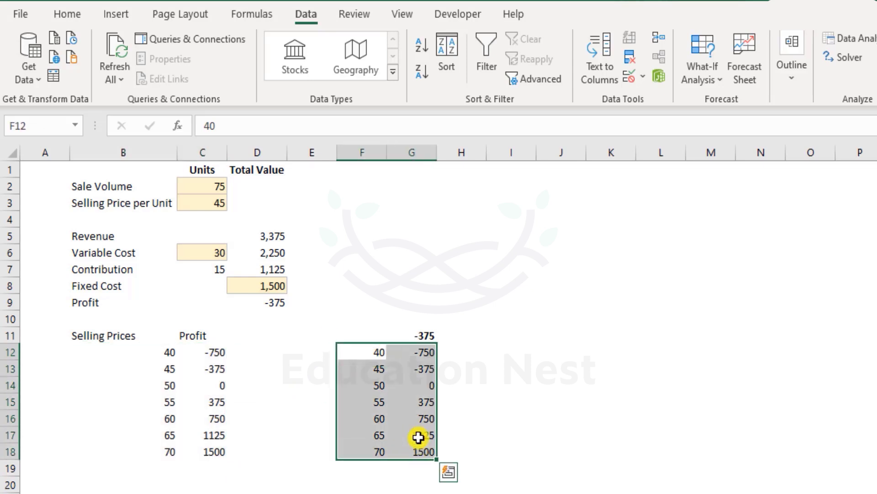
pyautogui.click(351, 350)
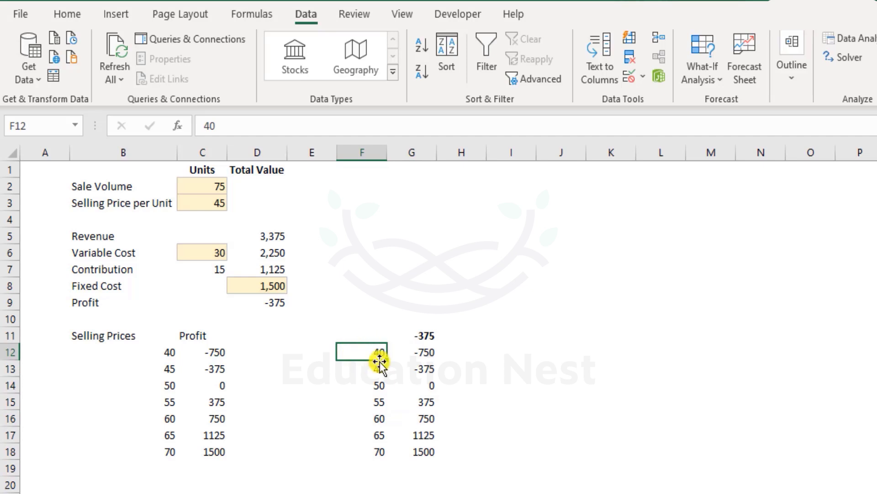
pyautogui.click(425, 355)
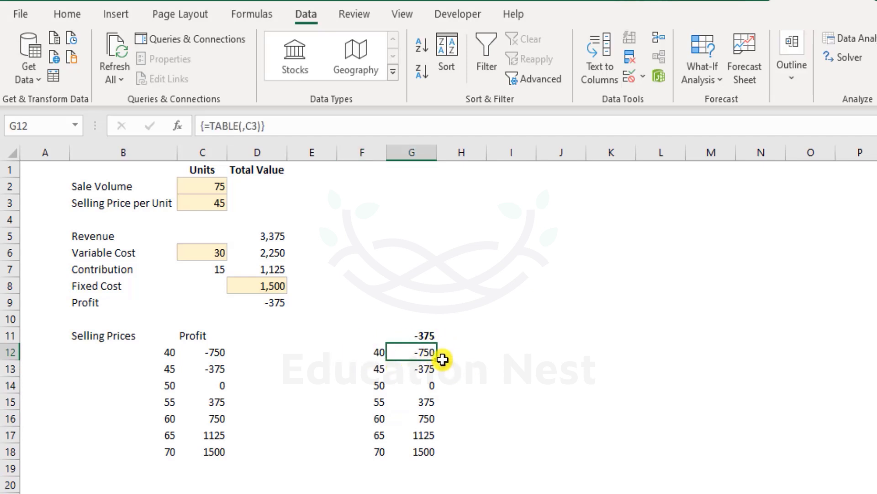
pyautogui.click(375, 401)
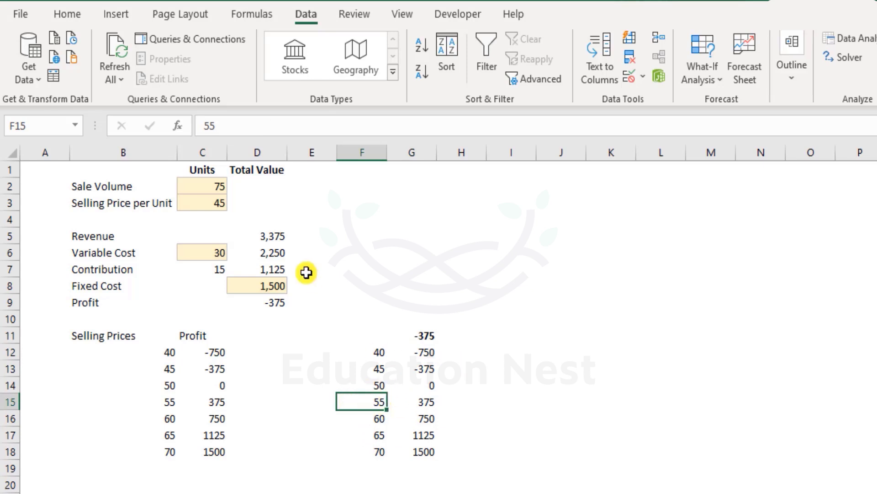
pyautogui.click(437, 407)
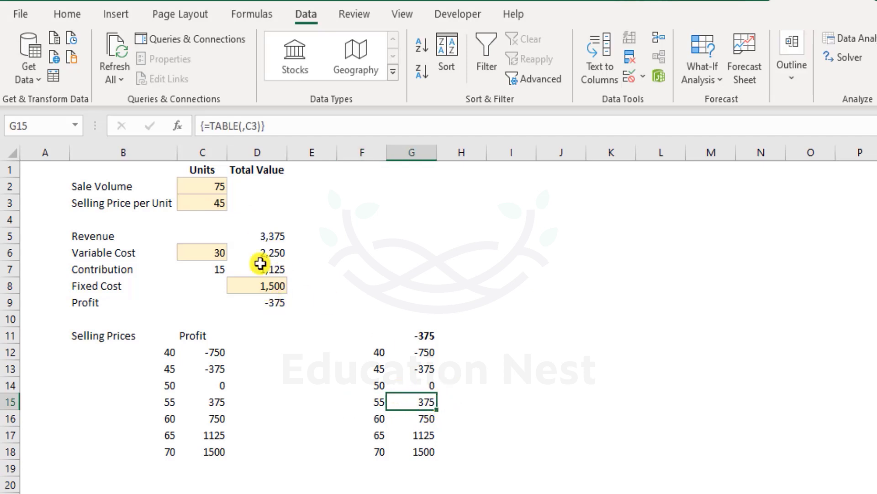
pyautogui.moveTo(192, 179); pyautogui.dragTo(282, 310)
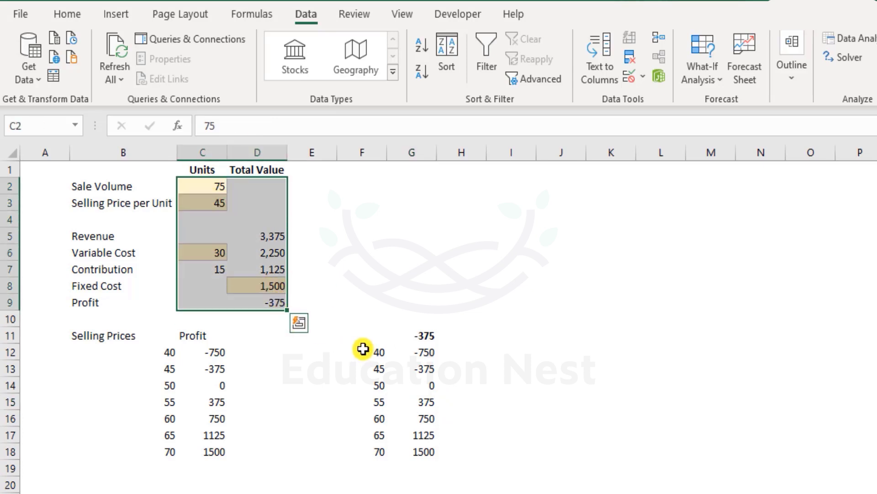
pyautogui.moveTo(366, 352); pyautogui.dragTo(412, 452)
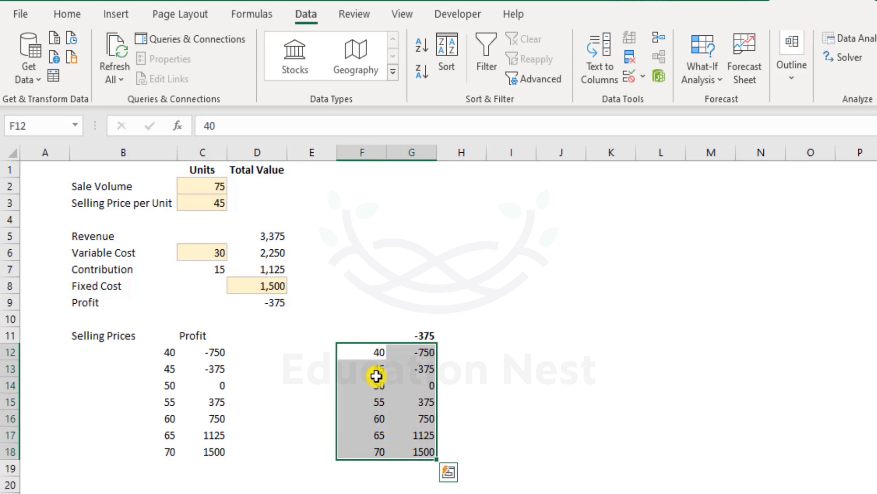
pyautogui.moveTo(372, 352); pyautogui.dragTo(386, 454)
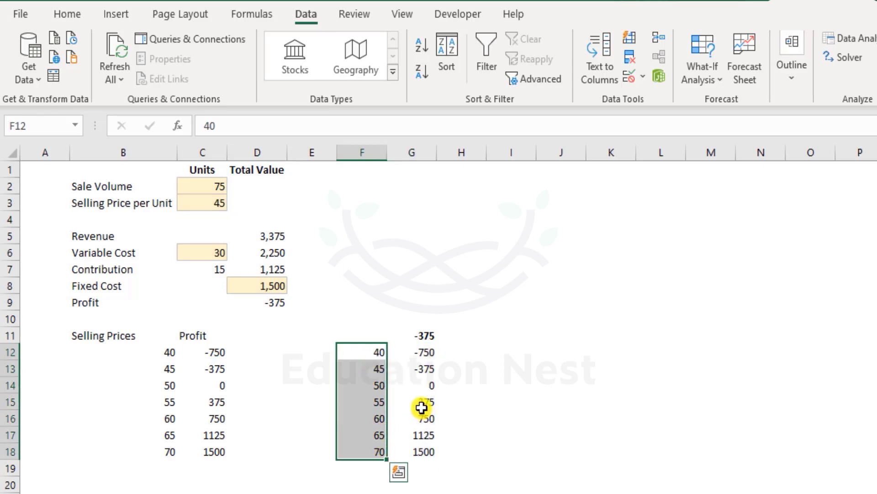
pyautogui.moveTo(426, 382); pyautogui.dragTo(427, 446)
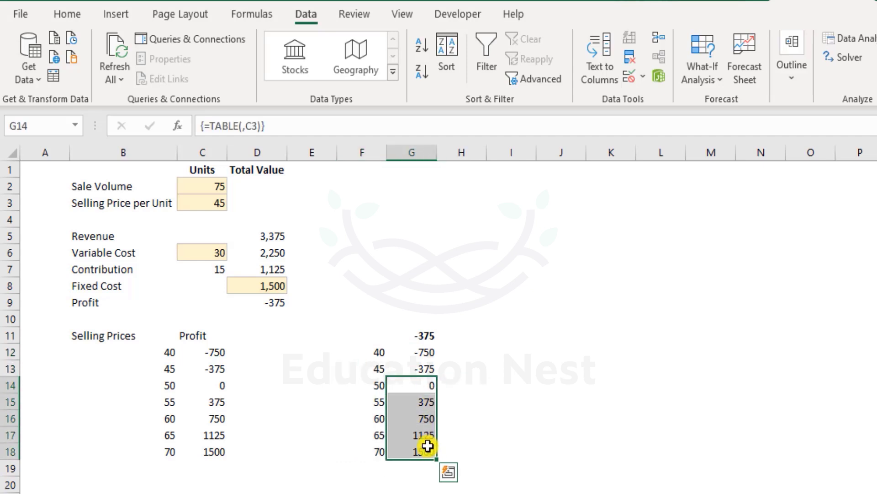
pyautogui.click(370, 400)
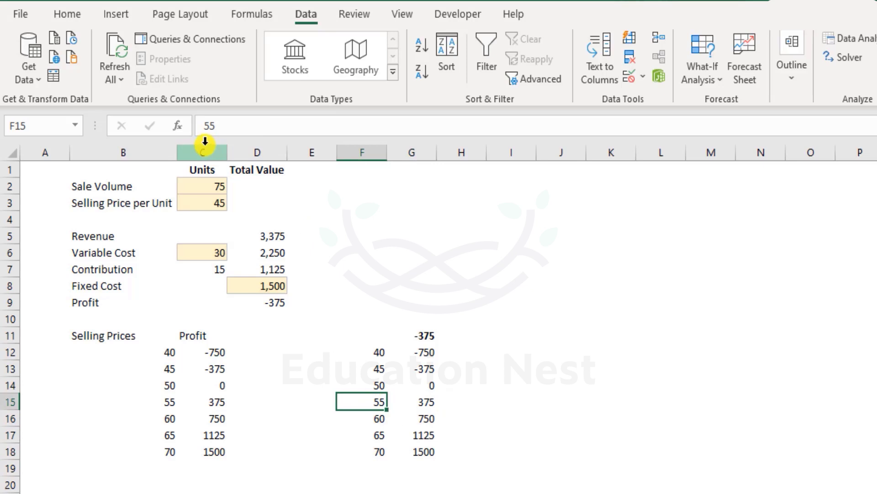
# Change the selling price in C3 to 55, then to 70, so profit recalculates to 1,500
pyautogui.click(192, 202)
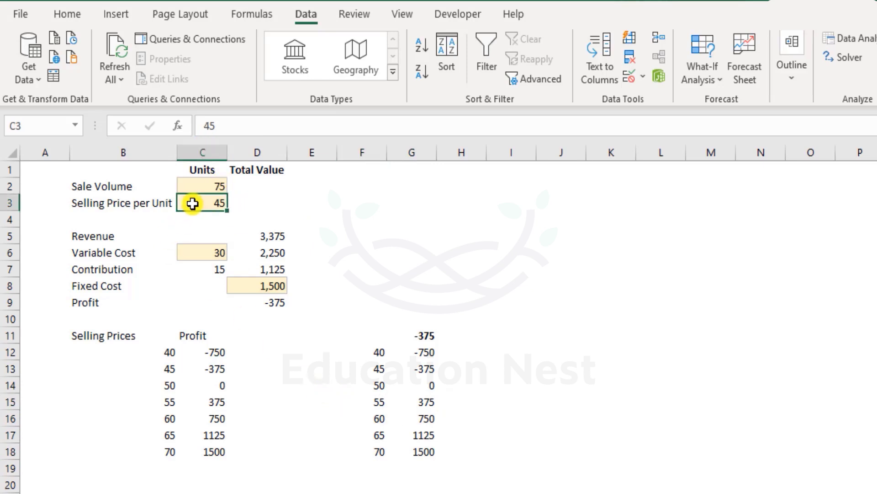
pyautogui.write('55')
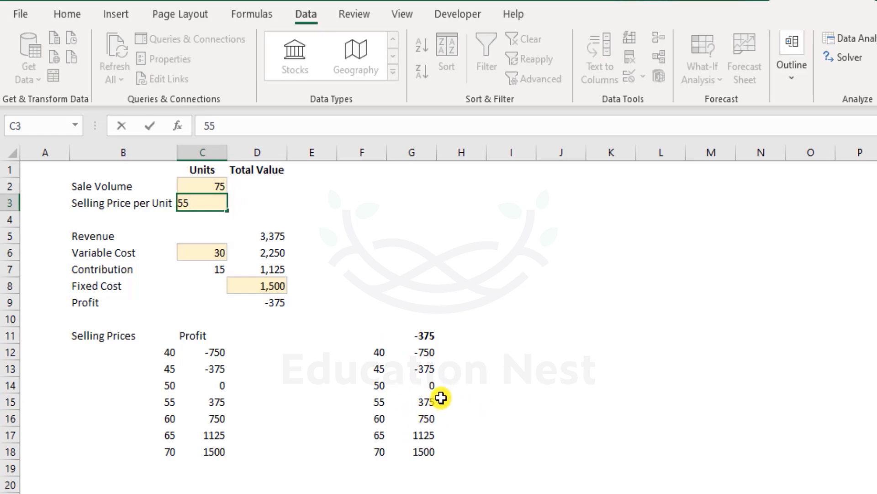
pyautogui.press('Return')
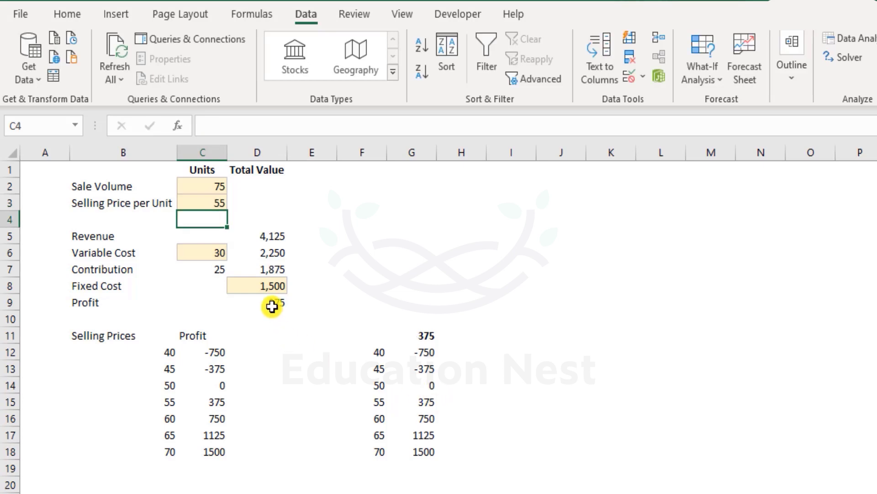
pyautogui.click(204, 204)
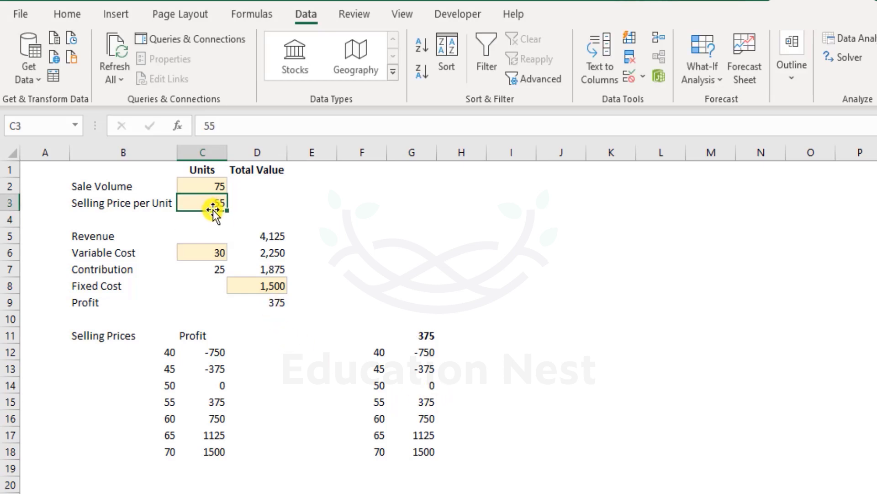
pyautogui.write('70')
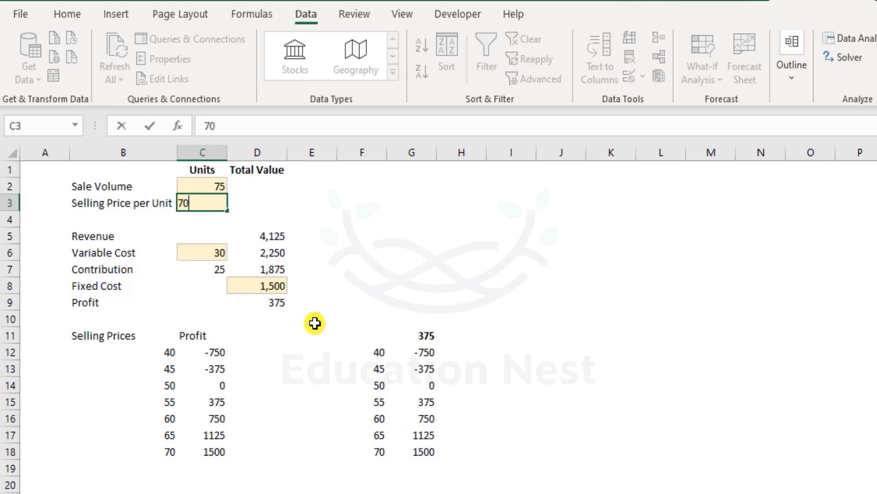
pyautogui.press('Return')
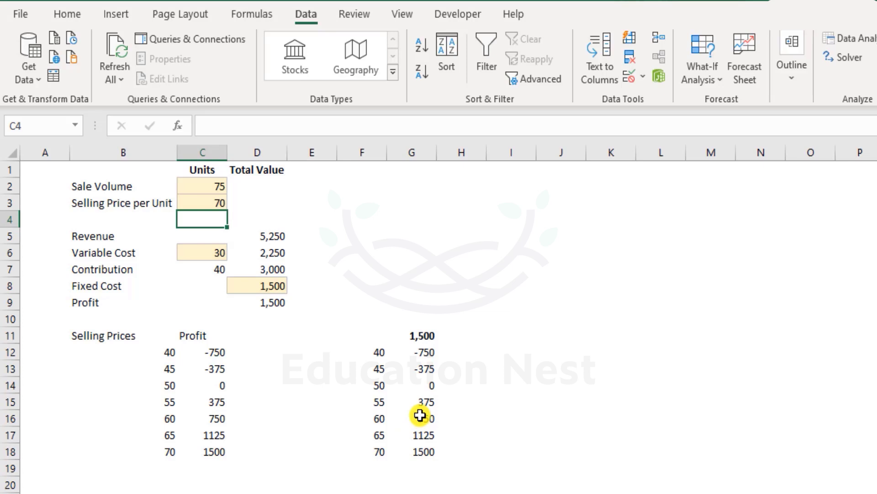
pyautogui.moveTo(146, 352); pyautogui.dragTo(211, 456)
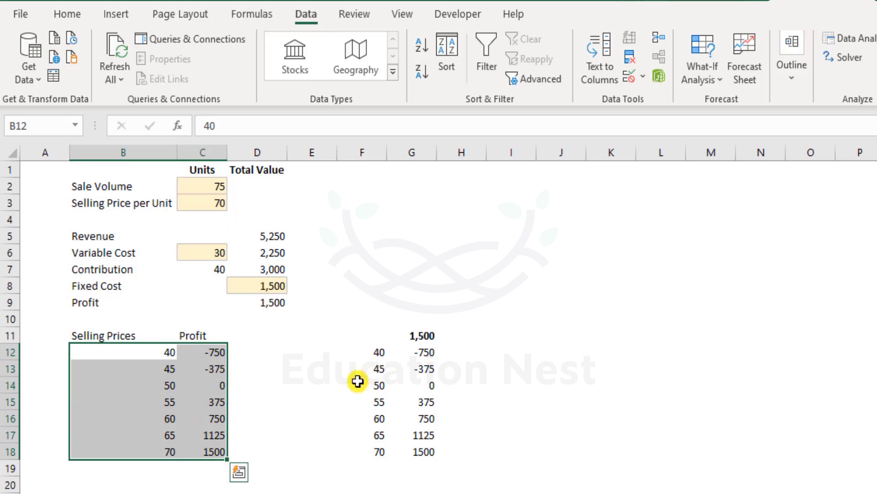
pyautogui.moveTo(372, 347); pyautogui.dragTo(433, 454)
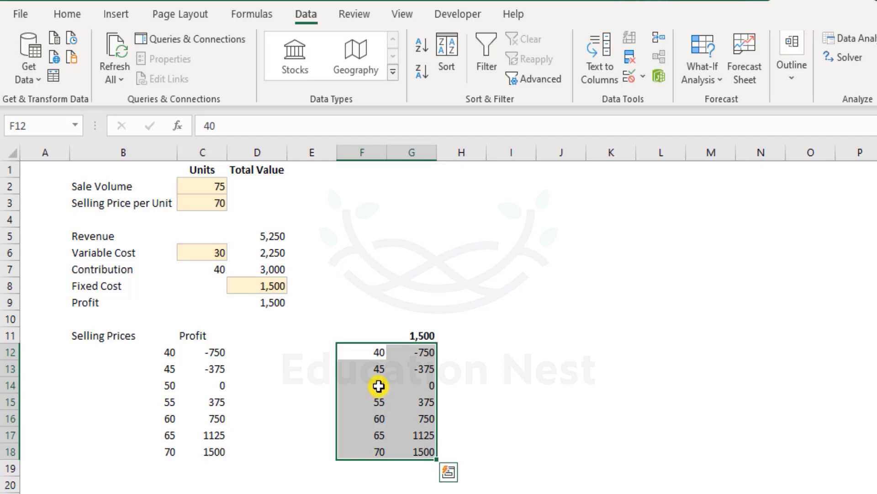
pyautogui.click(368, 352)
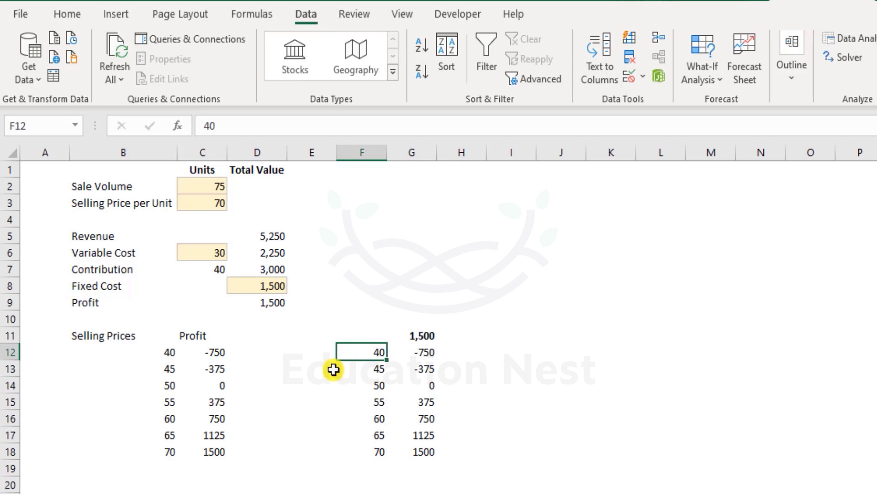
pyautogui.click(202, 202)
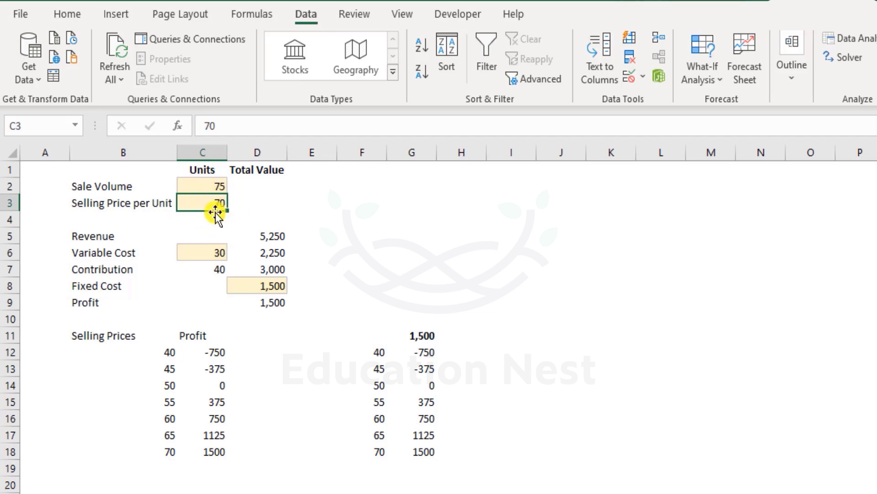
pyautogui.click(371, 351)
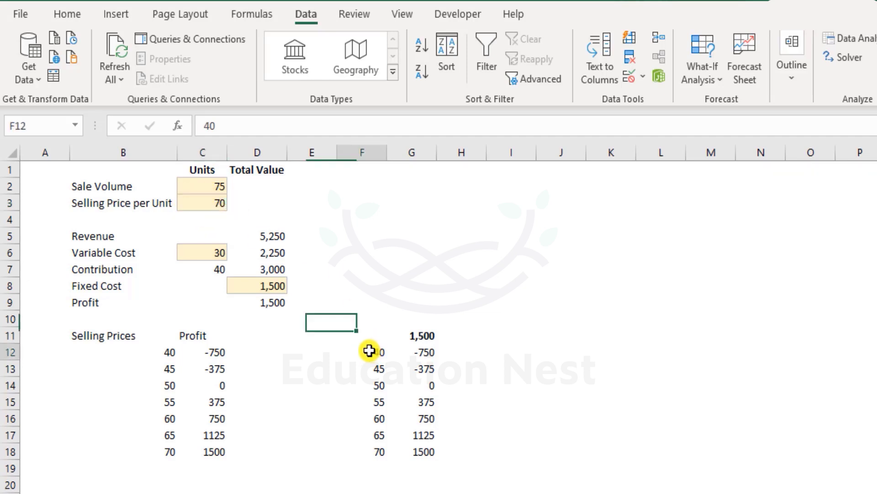
pyautogui.click(214, 202)
pyautogui.click(270, 303)
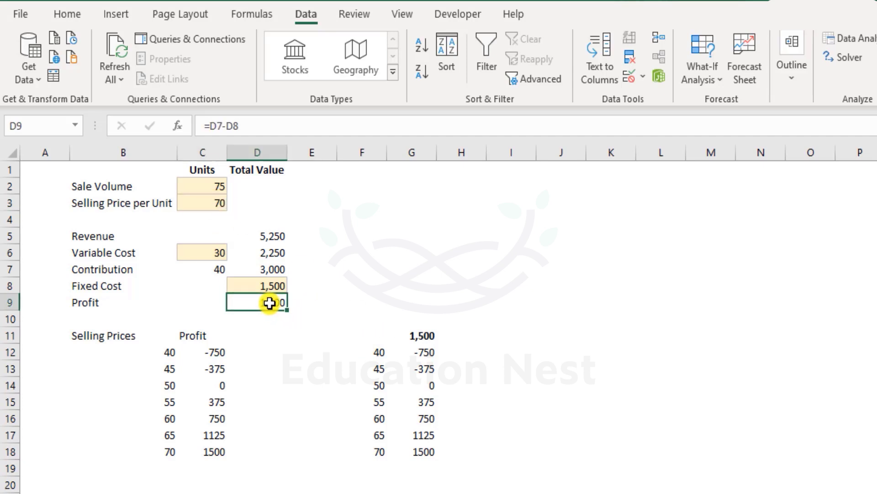
pyautogui.click(421, 352)
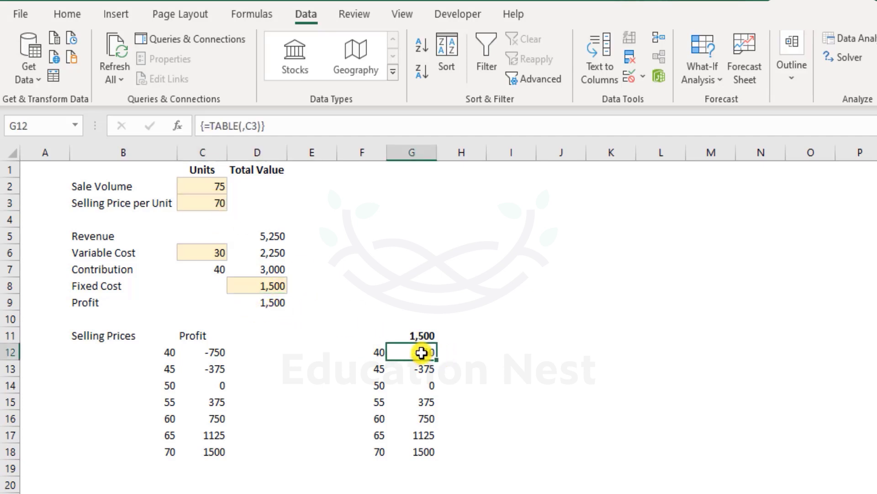
pyautogui.click(374, 369)
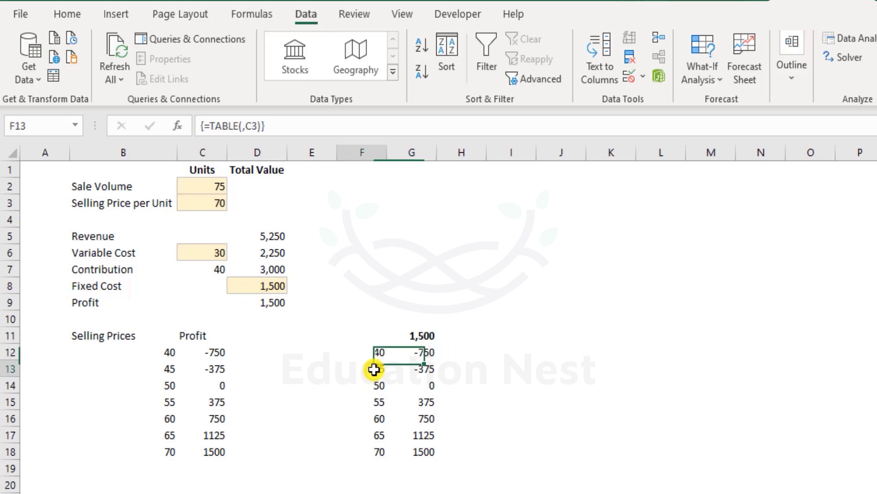
pyautogui.click(201, 203)
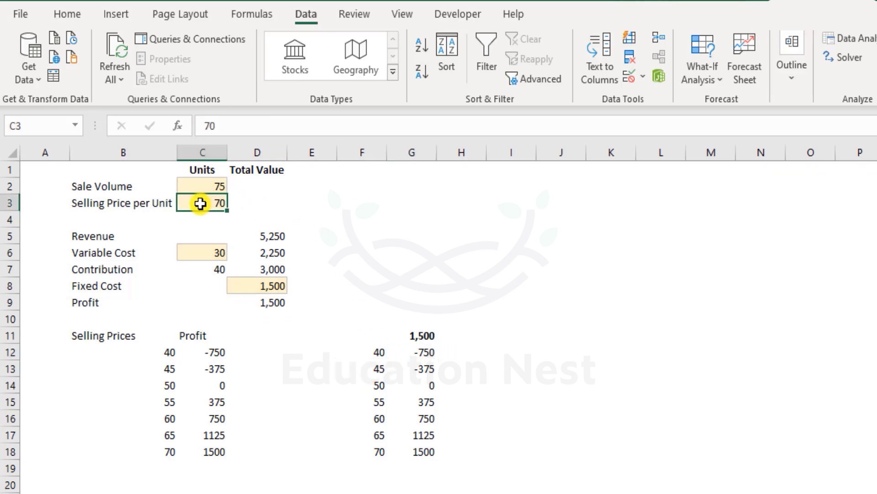
pyautogui.click(271, 303)
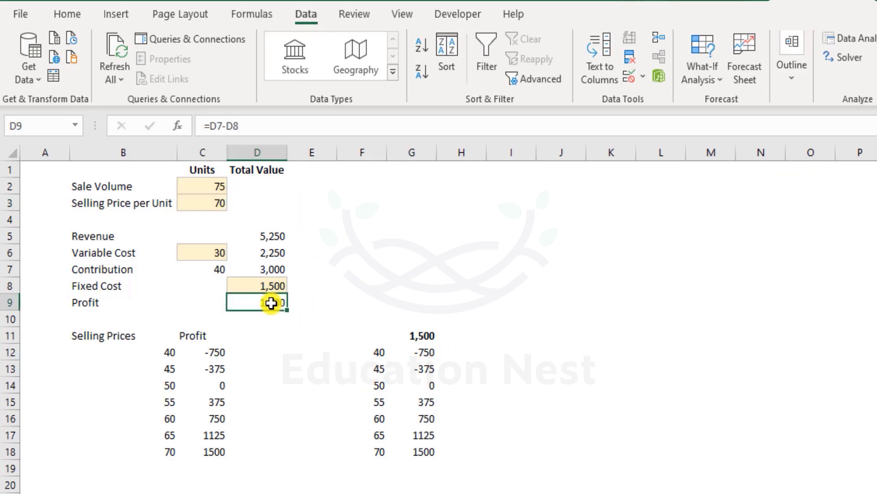
pyautogui.click(424, 367)
pyautogui.click(378, 386)
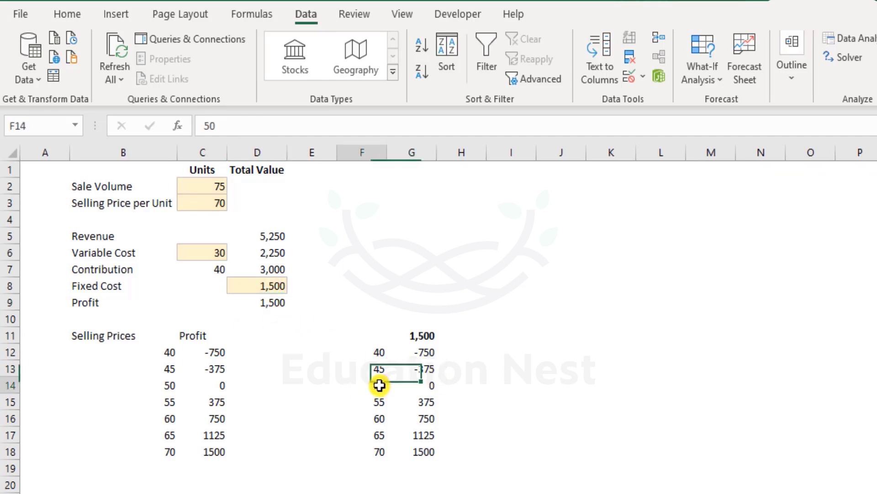
pyautogui.click(210, 201)
pyautogui.click(269, 300)
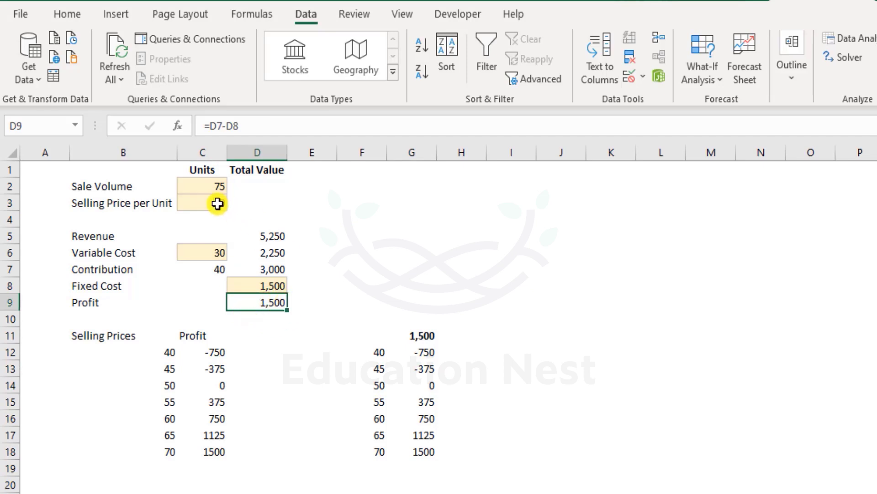
pyautogui.click(421, 384)
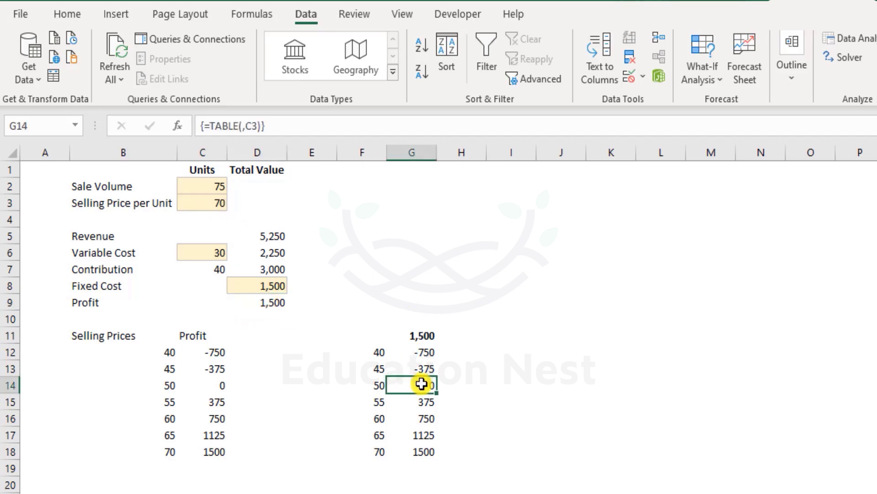
pyautogui.moveTo(373, 349); pyautogui.dragTo(374, 438)
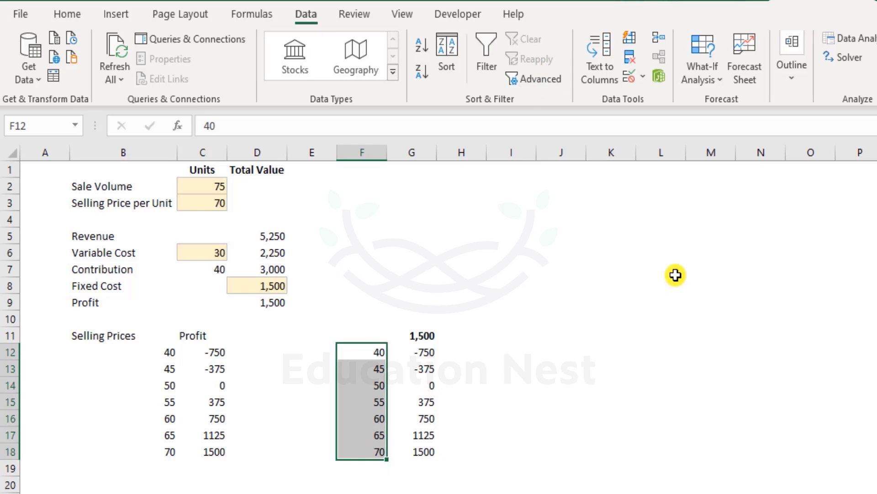
pyautogui.moveTo(373, 335); pyautogui.dragTo(409, 444)
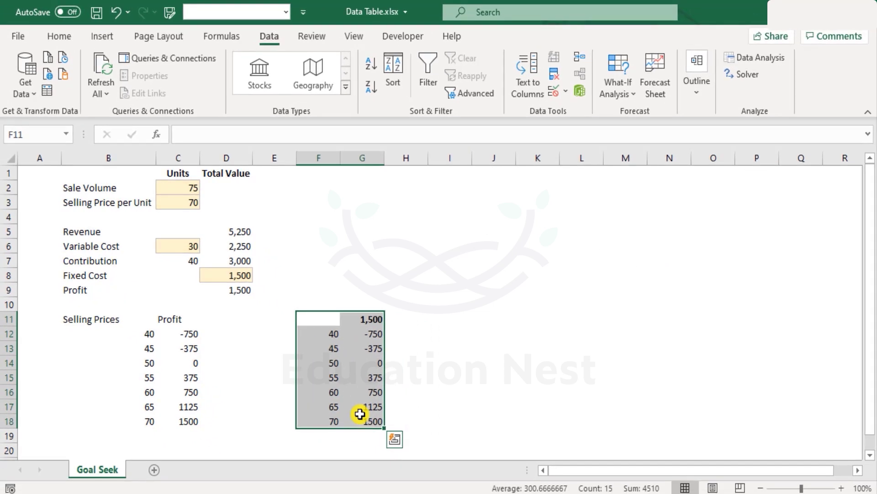